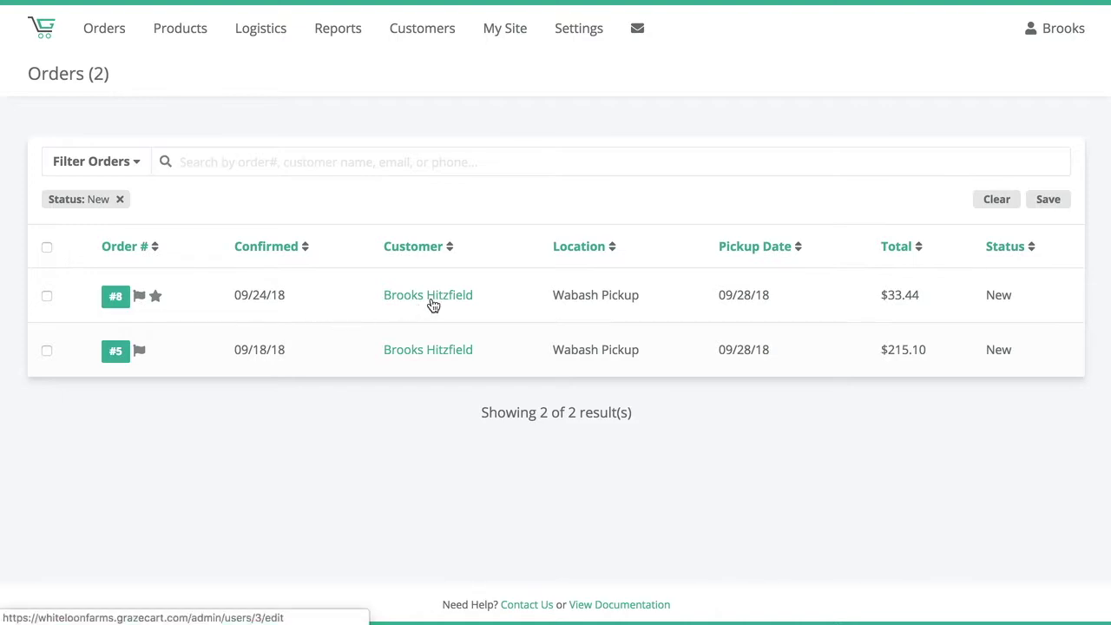
Open the starred Wabash Pickup order, review its contact, shipping and billing details, and save the contact form.
left_click(119, 304)
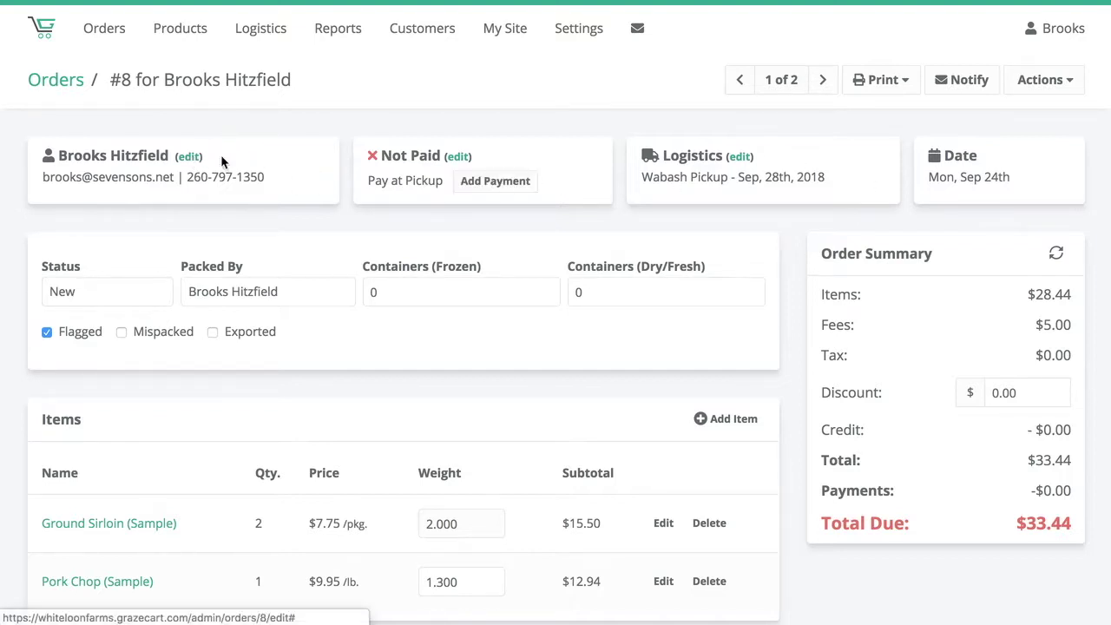
left_click(188, 161)
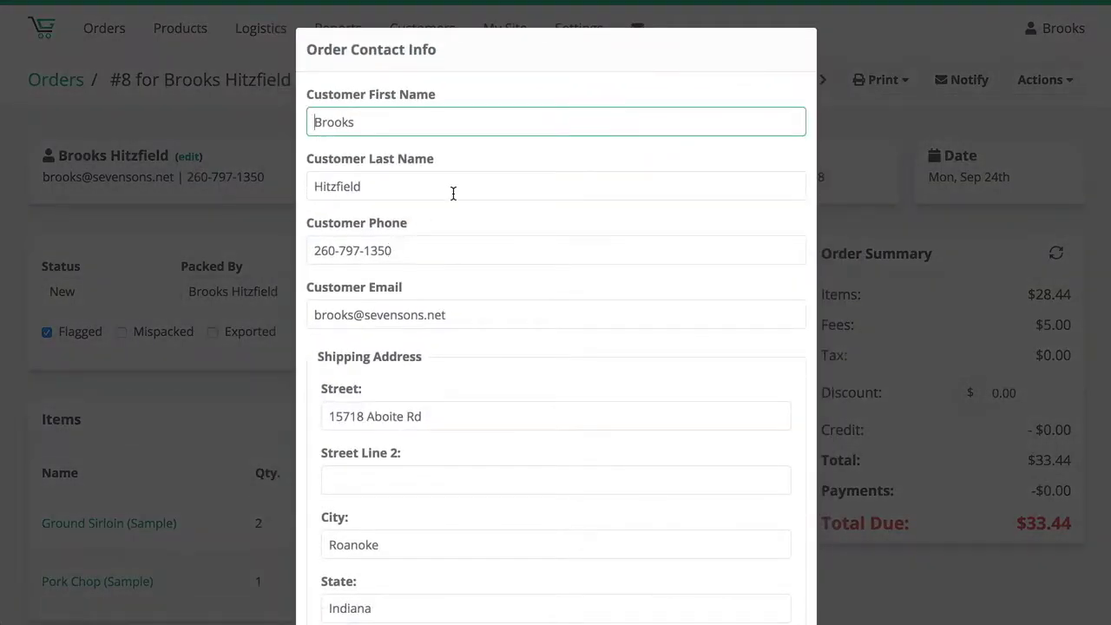
scroll(478, 227, "down", 3)
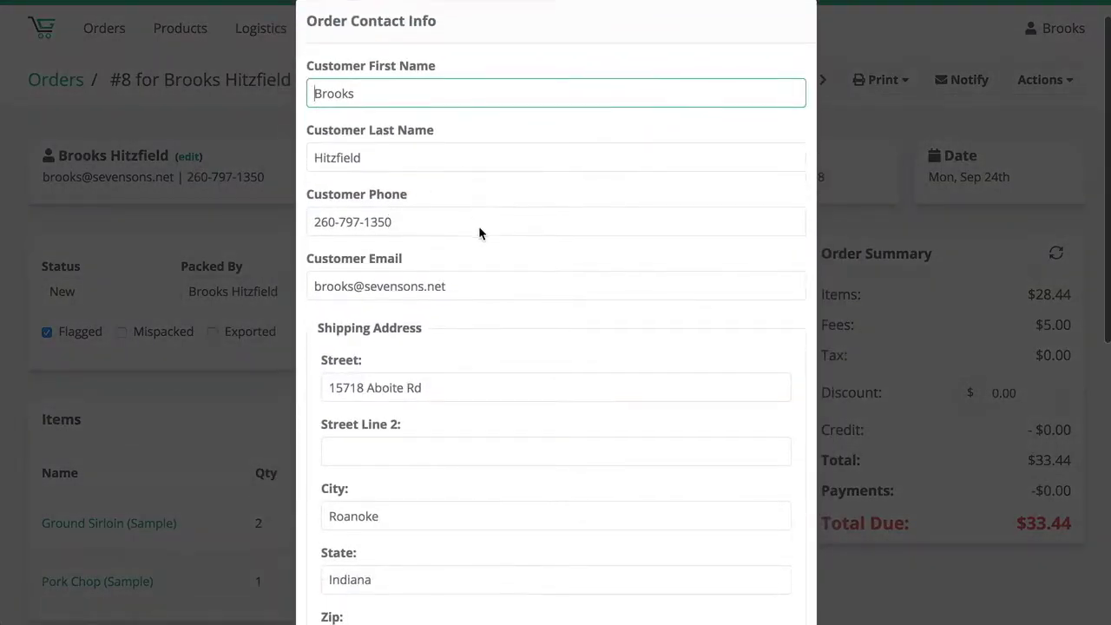
scroll(479, 227, "up", 3)
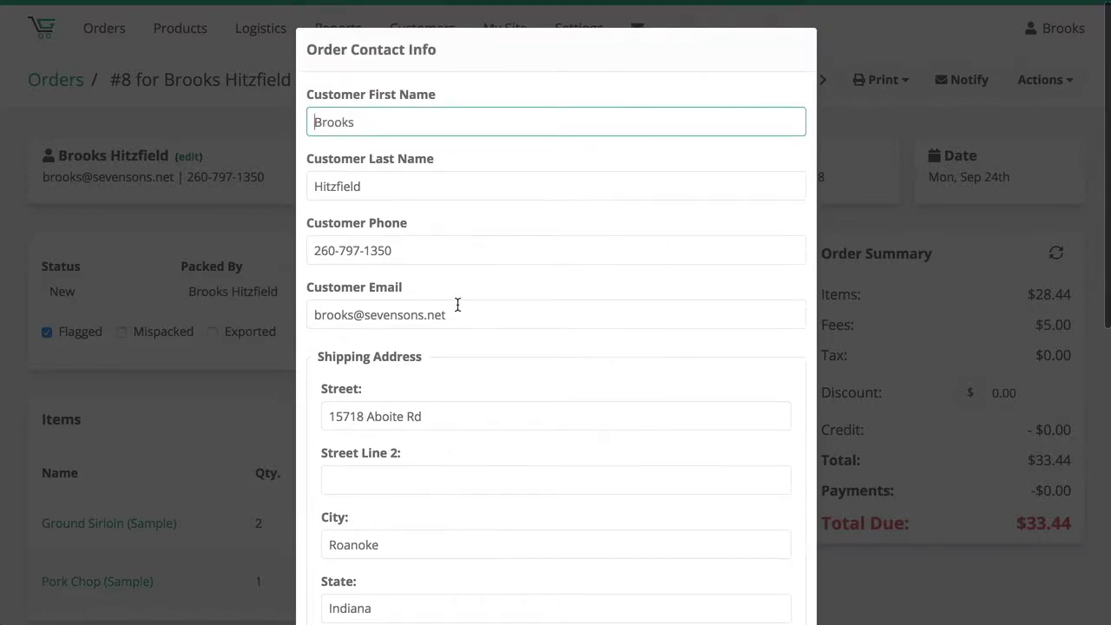
scroll(457, 304, "down", 2)
left_click(456, 303)
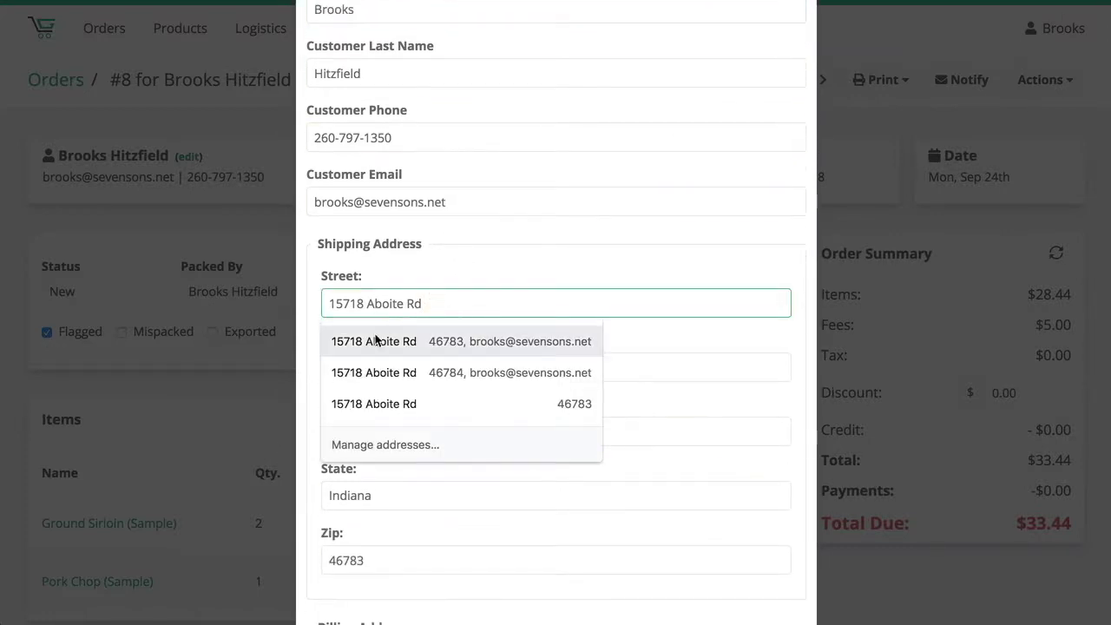
left_click(432, 274)
scroll(448, 314, "down", 8)
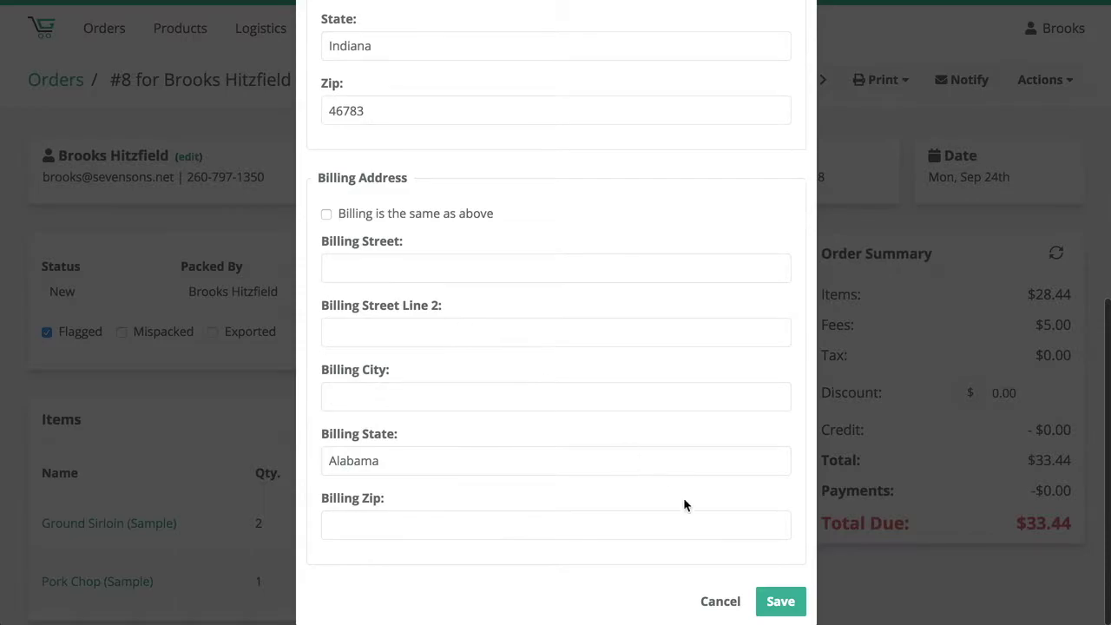
left_click(775, 602)
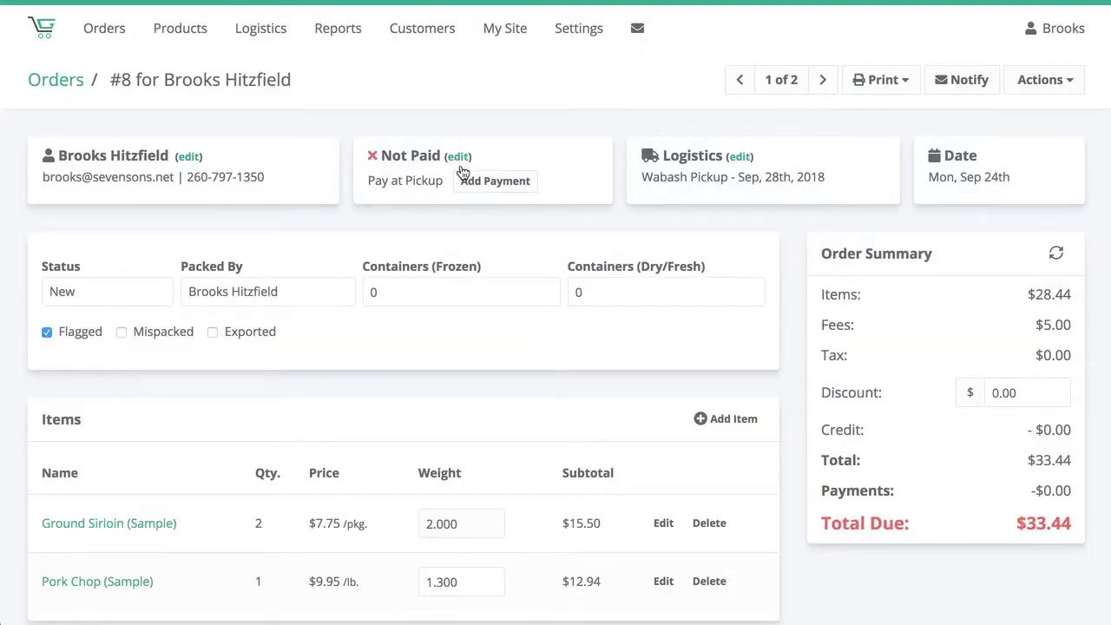
Mark the order as paid in its payment details, keeping the Pay at Pickup method, and save.
left_click(459, 157)
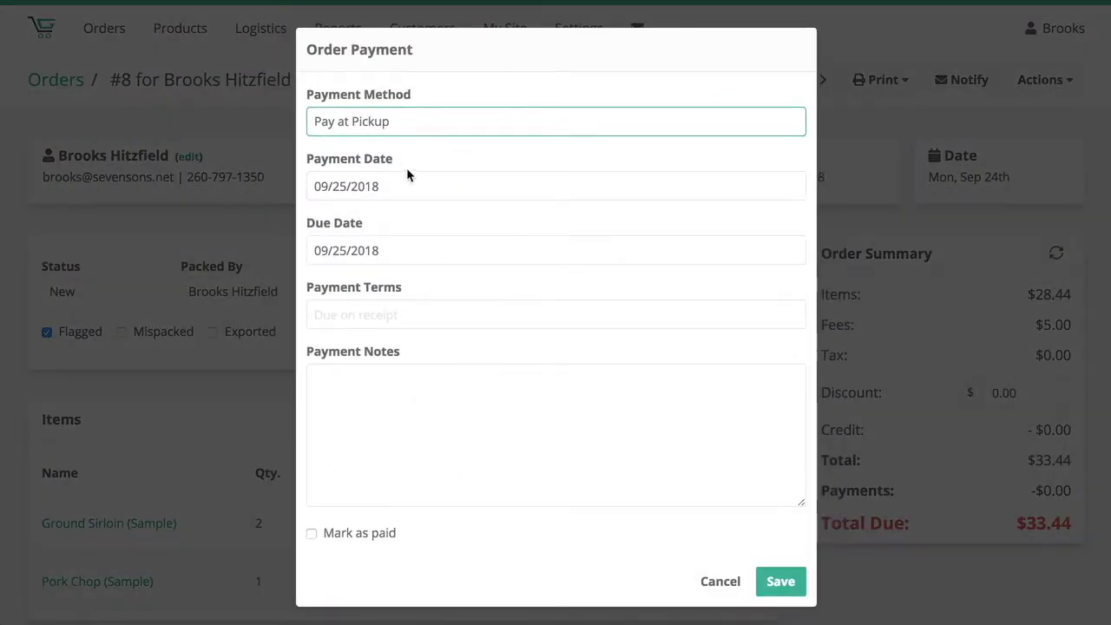
left_click(434, 122)
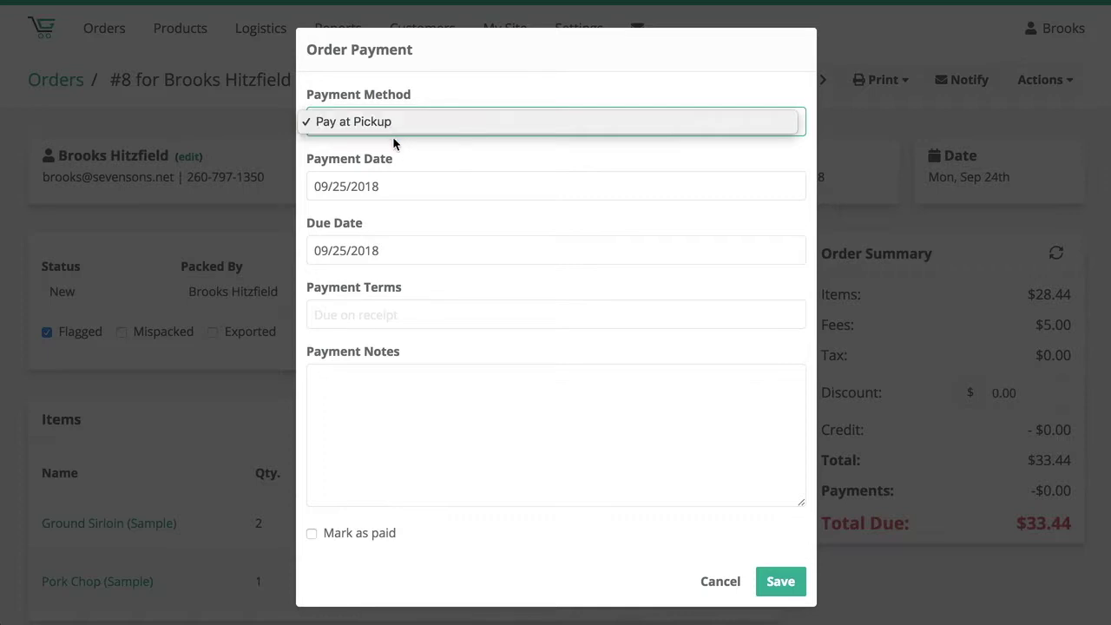
left_click(400, 148)
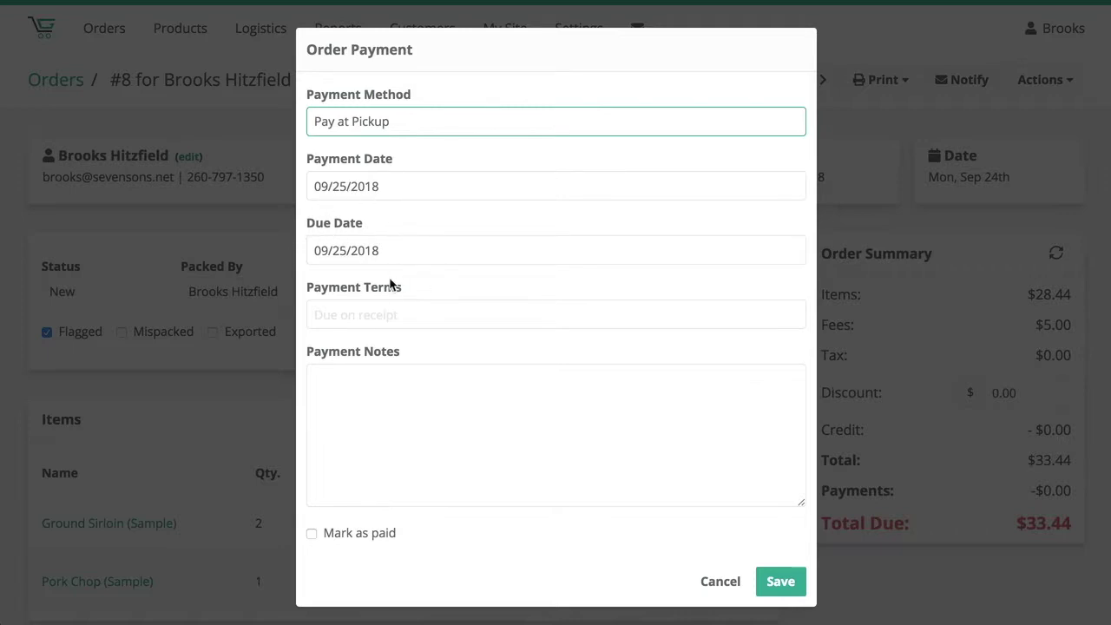
left_click(437, 313)
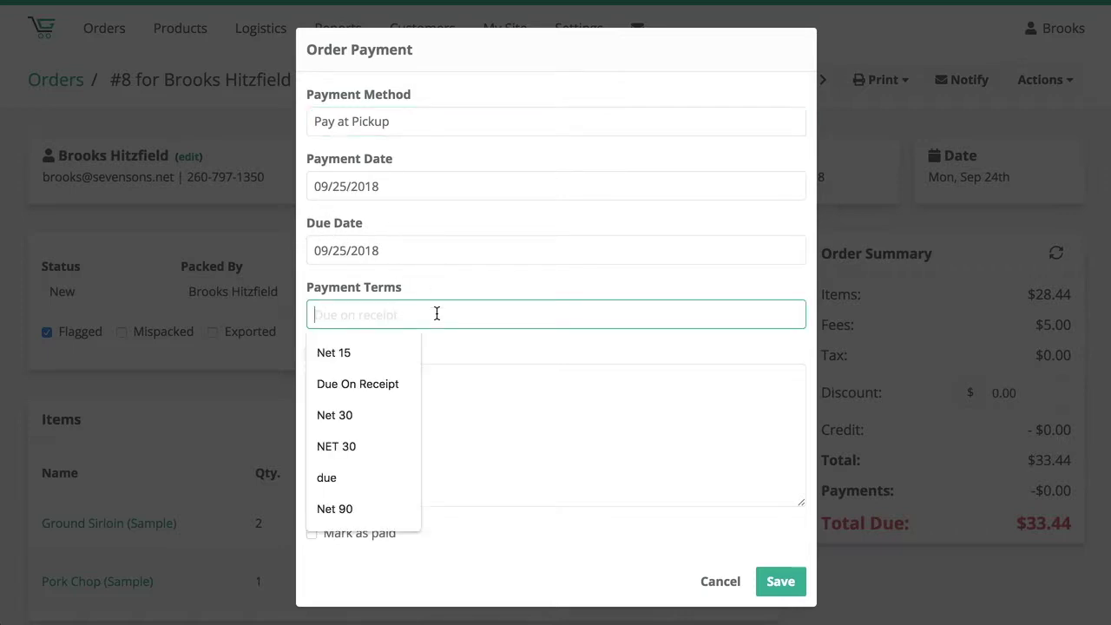
left_click(437, 296)
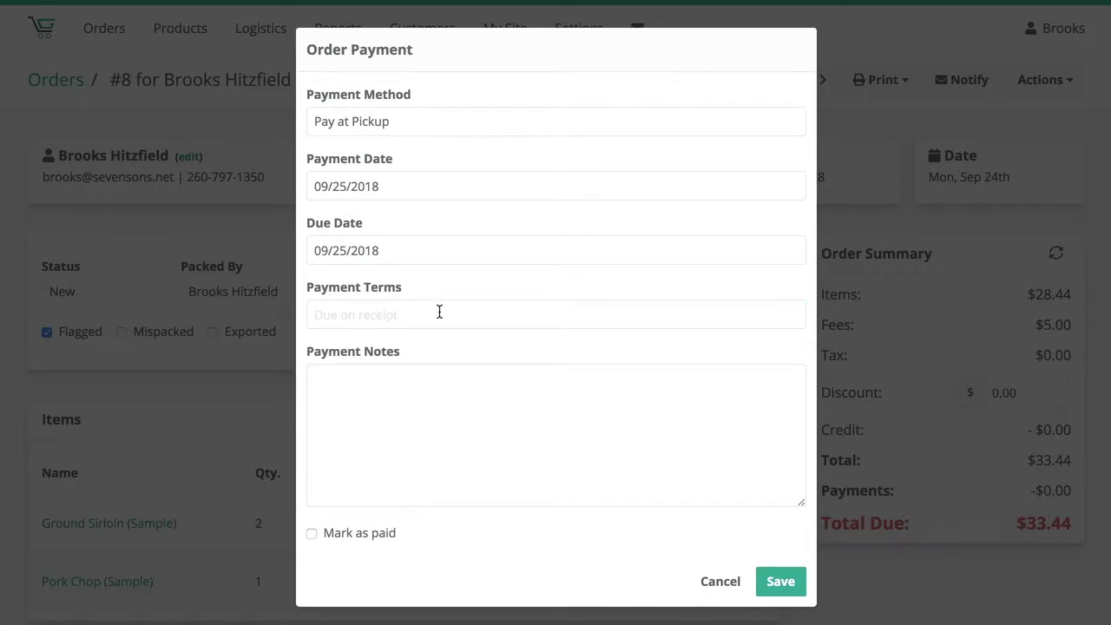
left_click(439, 312)
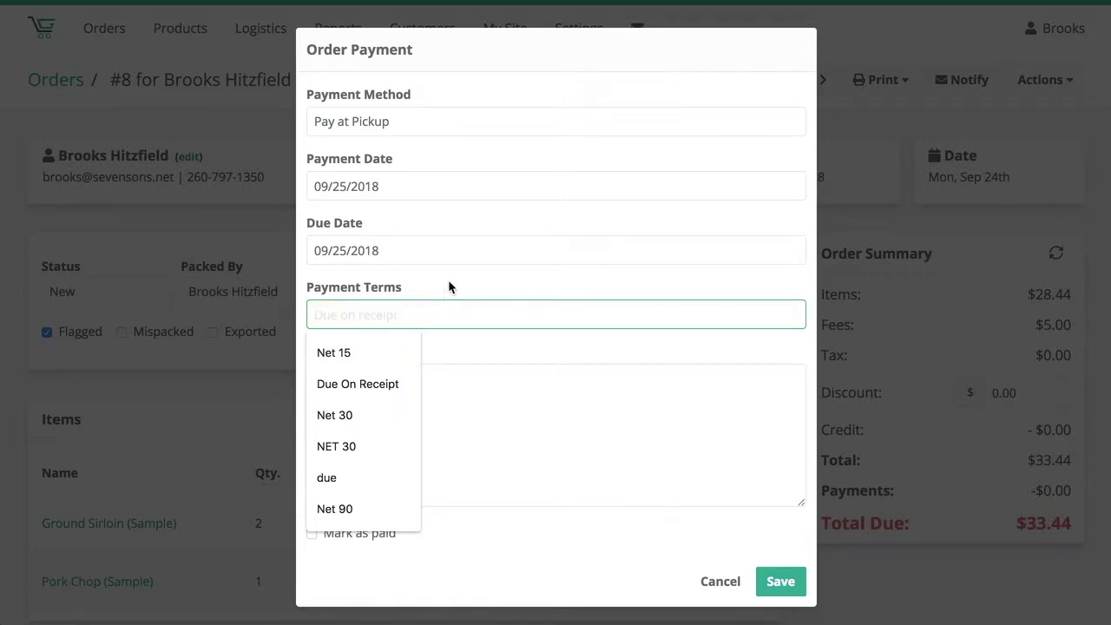
left_click(448, 279)
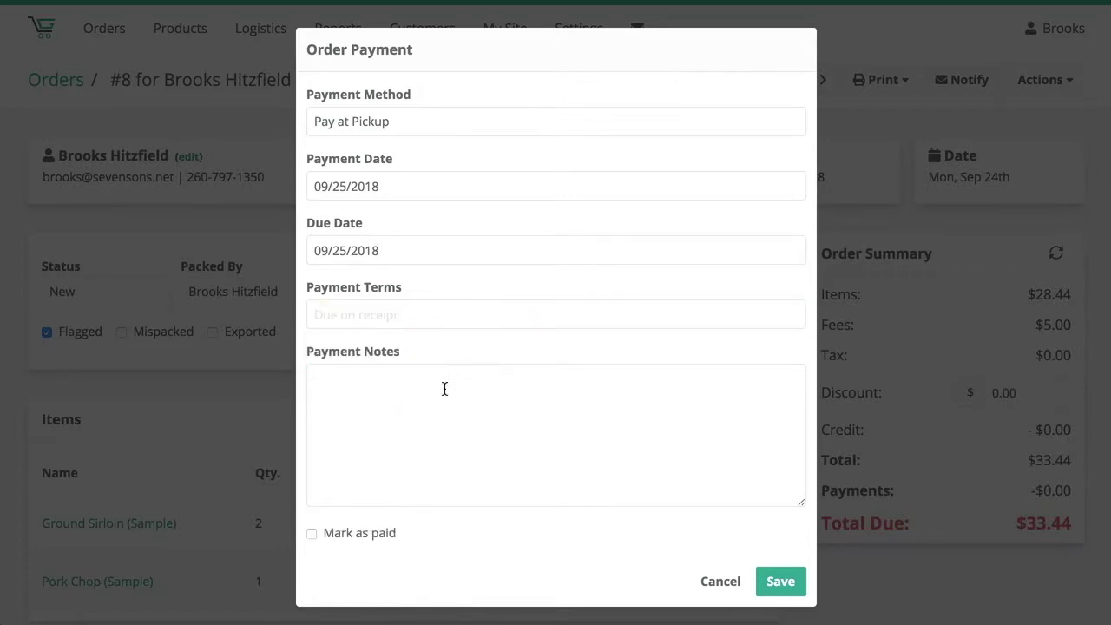
left_click(341, 390)
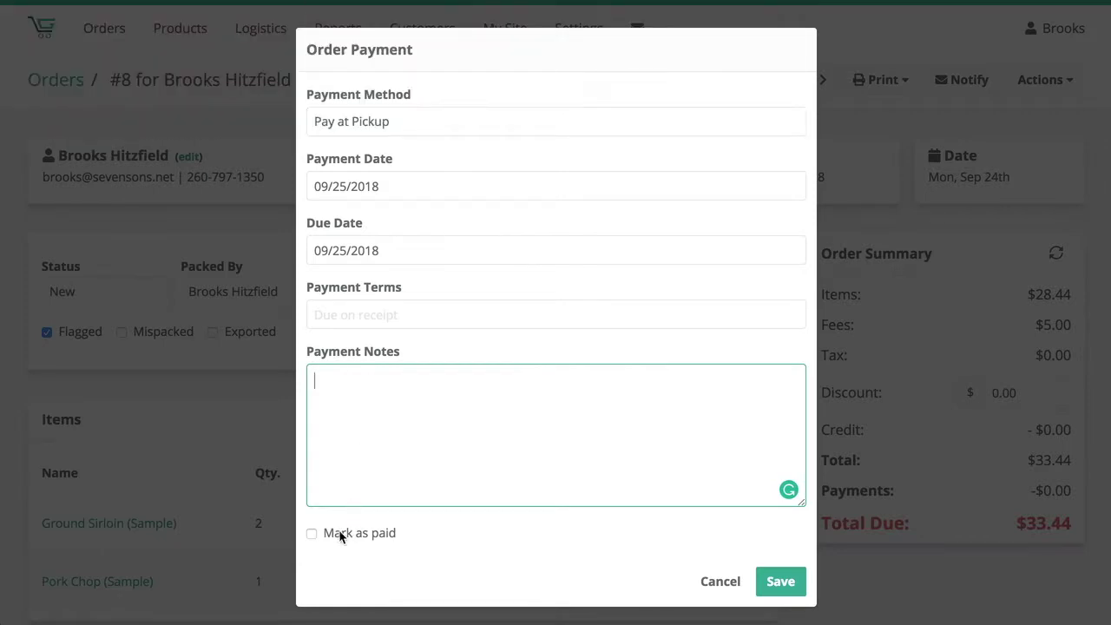
left_click(311, 536)
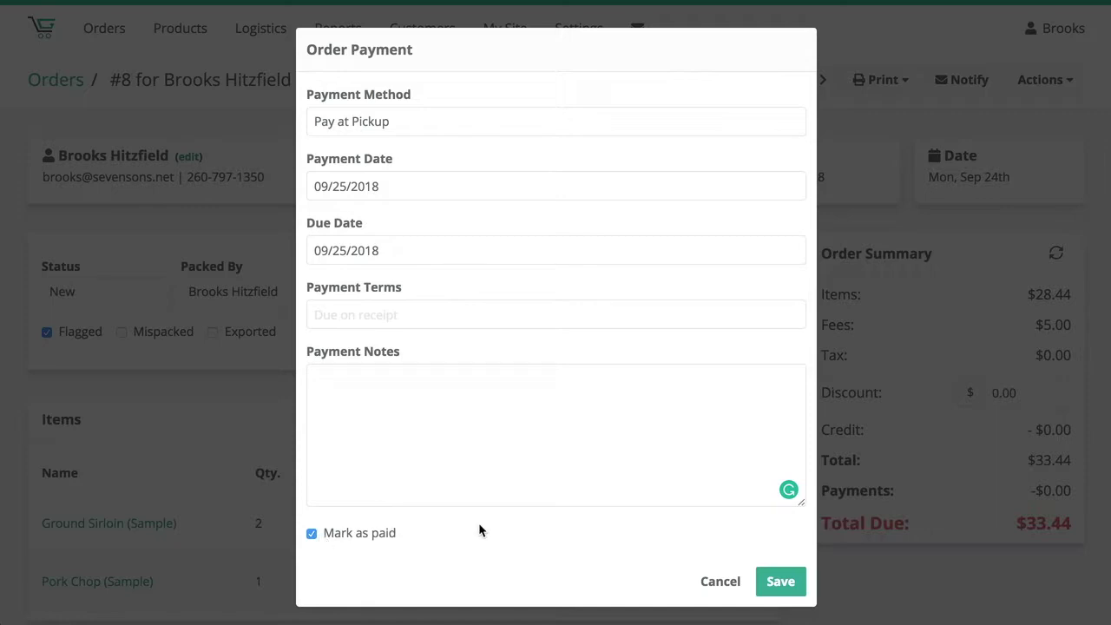
left_click(789, 587)
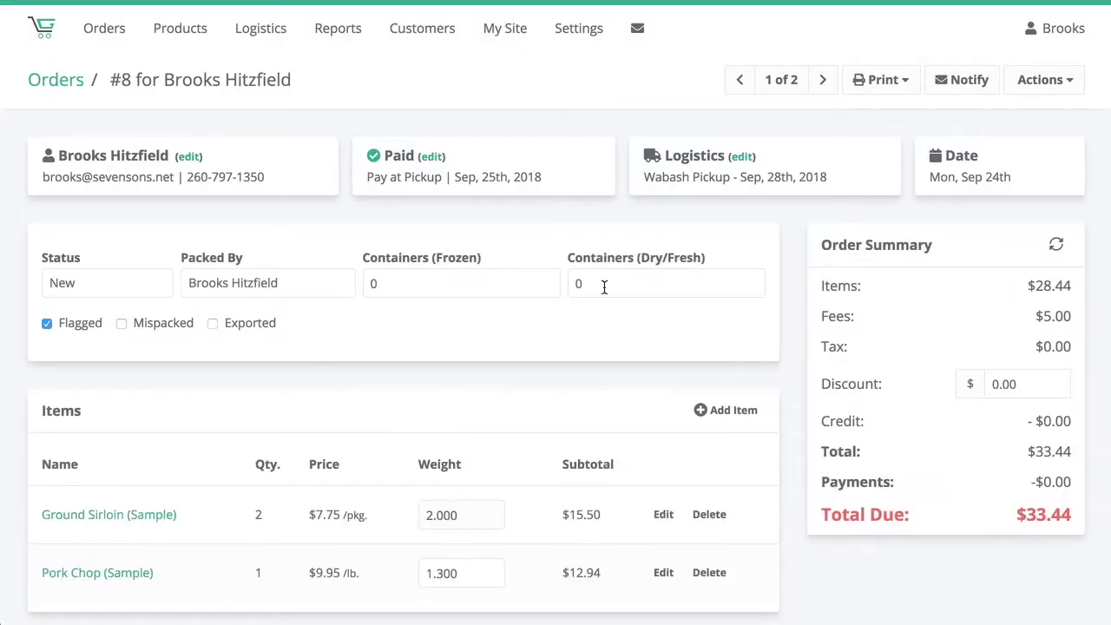
Revert the order's payment by marking it as not paid and saving the payment details.
left_click_drag(366, 154, 431, 156)
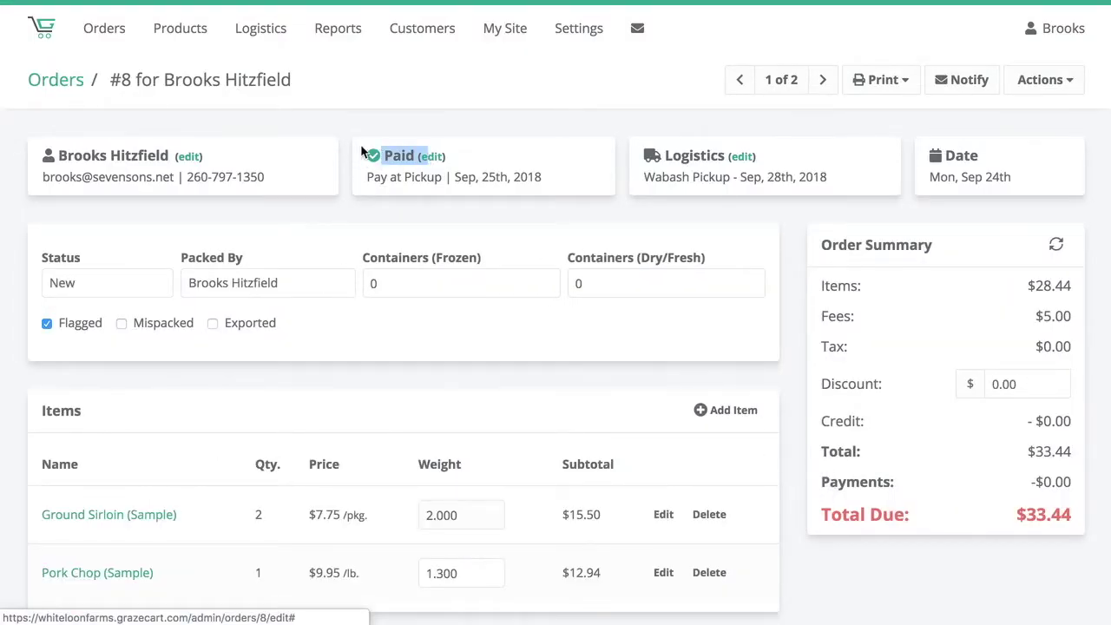
left_click(434, 157)
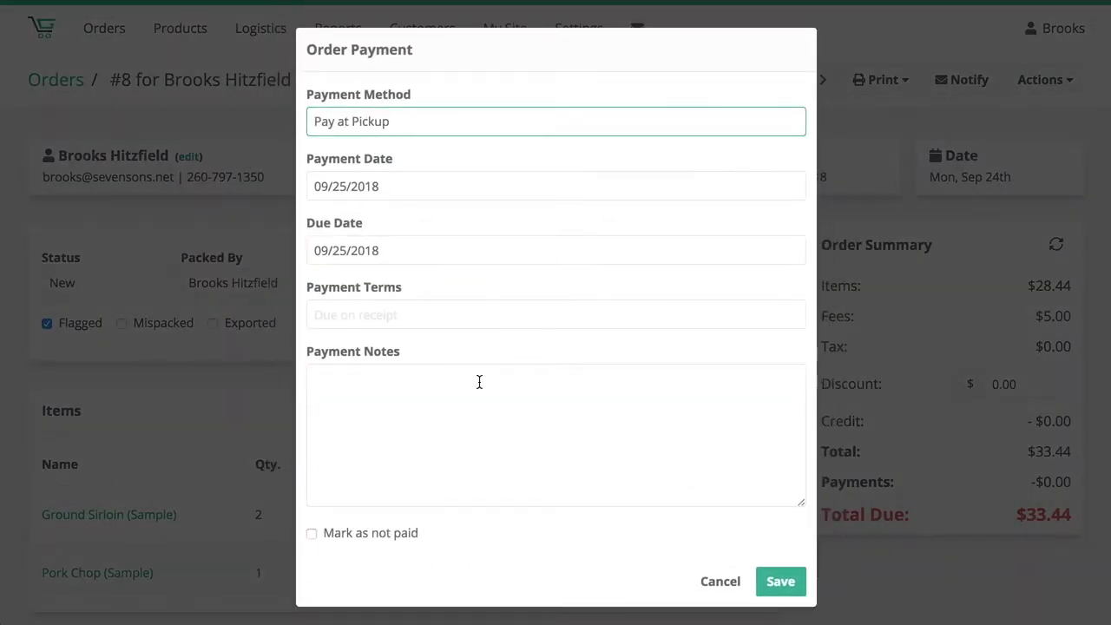
left_click(333, 532)
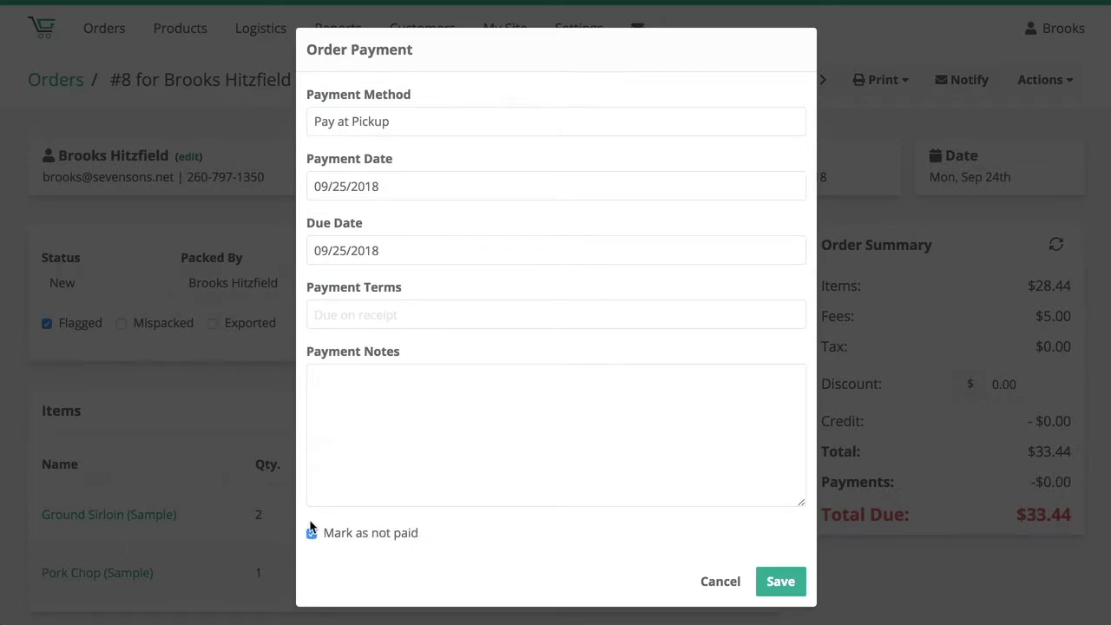
left_click(778, 583)
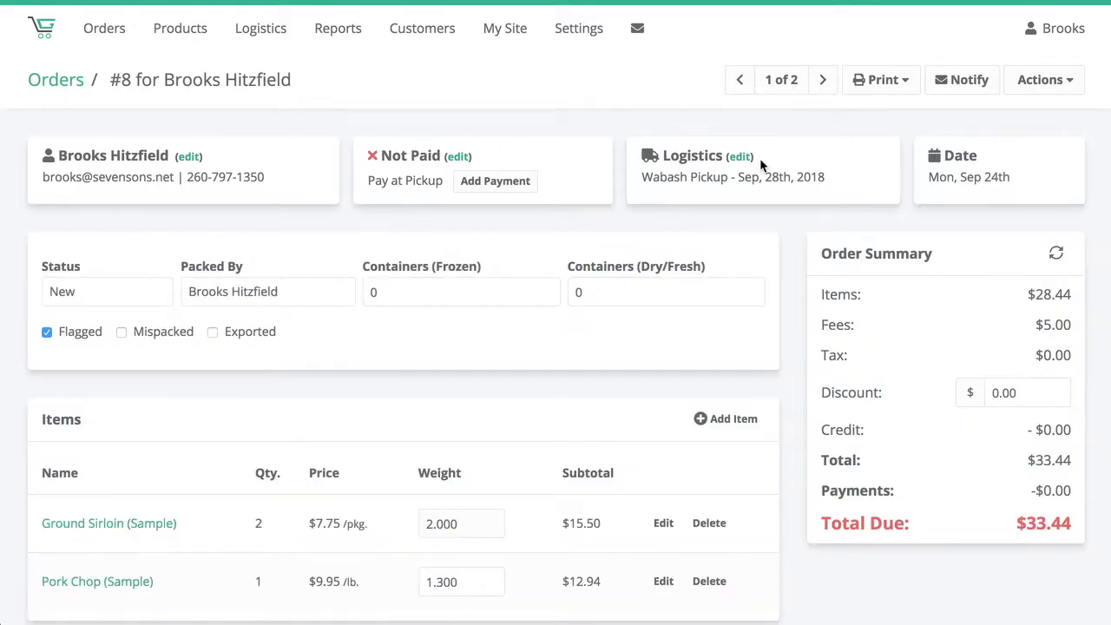
Check the order's delivery method in the logistics details and the available order statuses, leaving both unchanged.
left_click(742, 157)
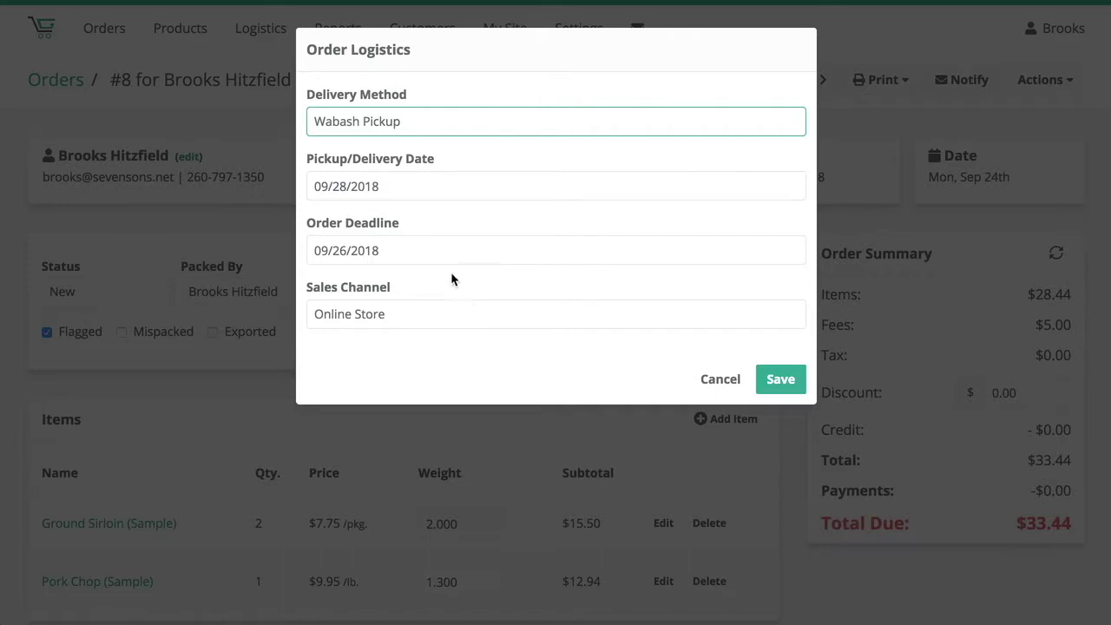
left_click(417, 117)
left_click(423, 156)
left_click(719, 379)
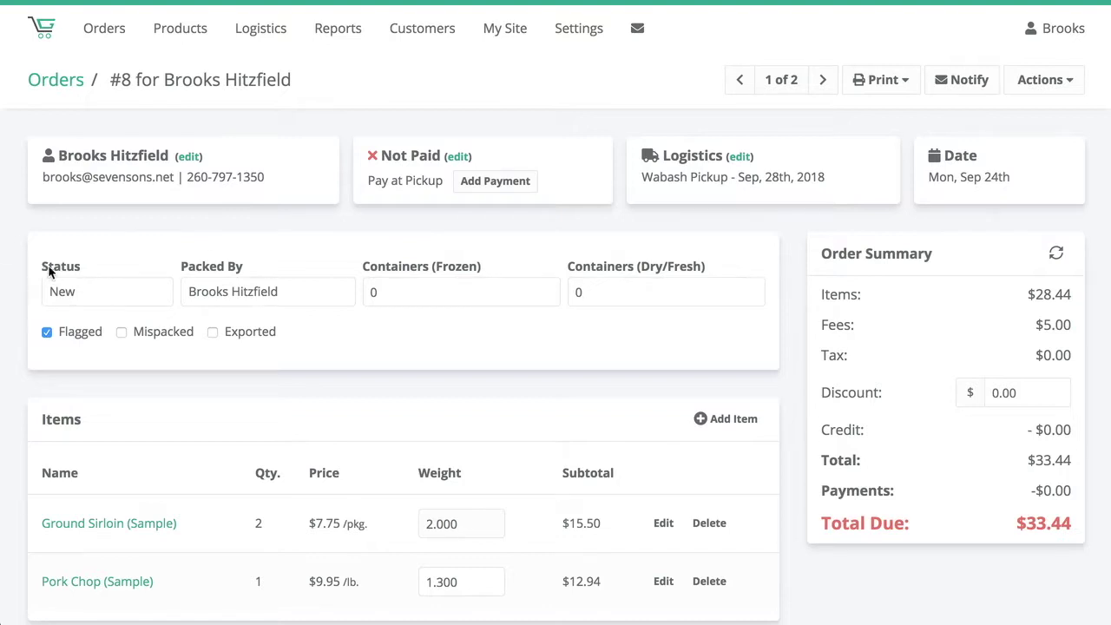
left_click(137, 295)
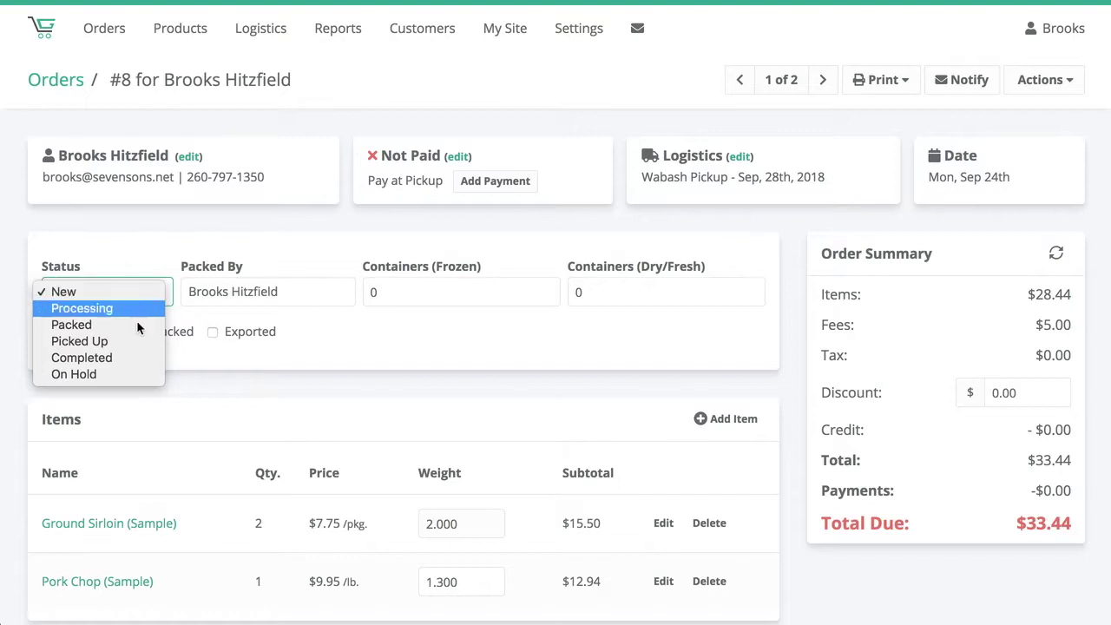
left_click(120, 249)
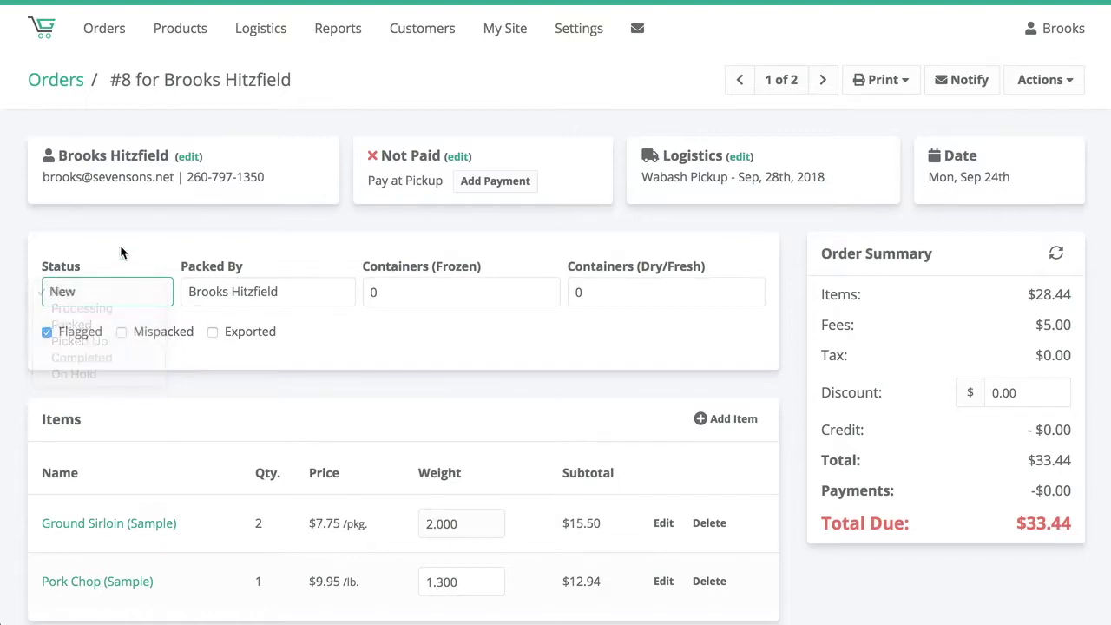
Set Packed By to the other staff member available, and look over the frozen and dry/fresh container fields.
left_click(298, 295)
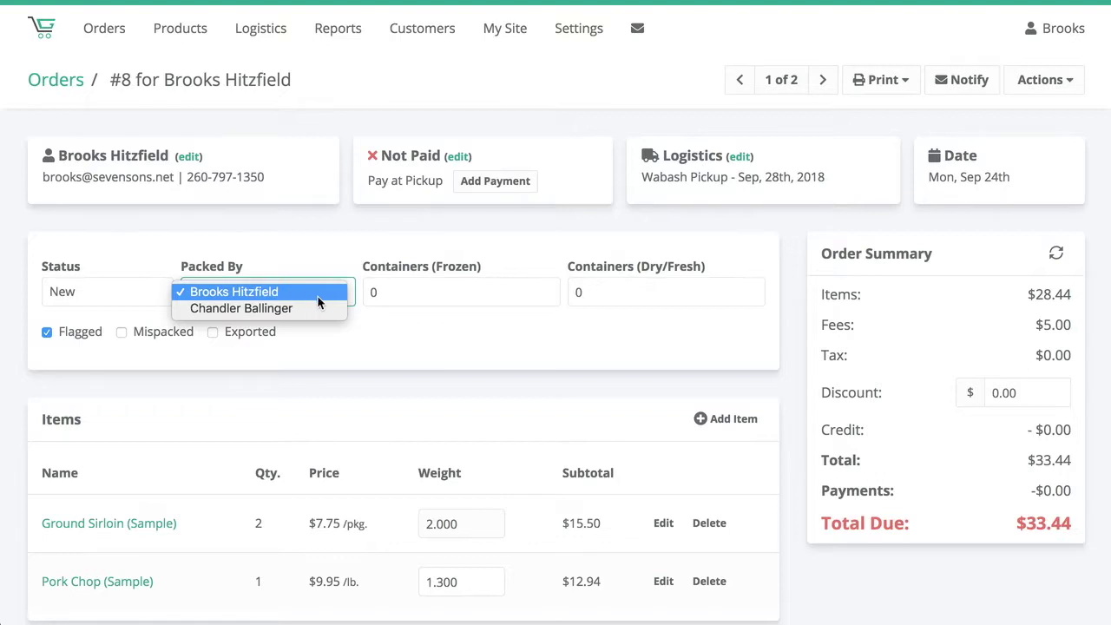
left_click(273, 308)
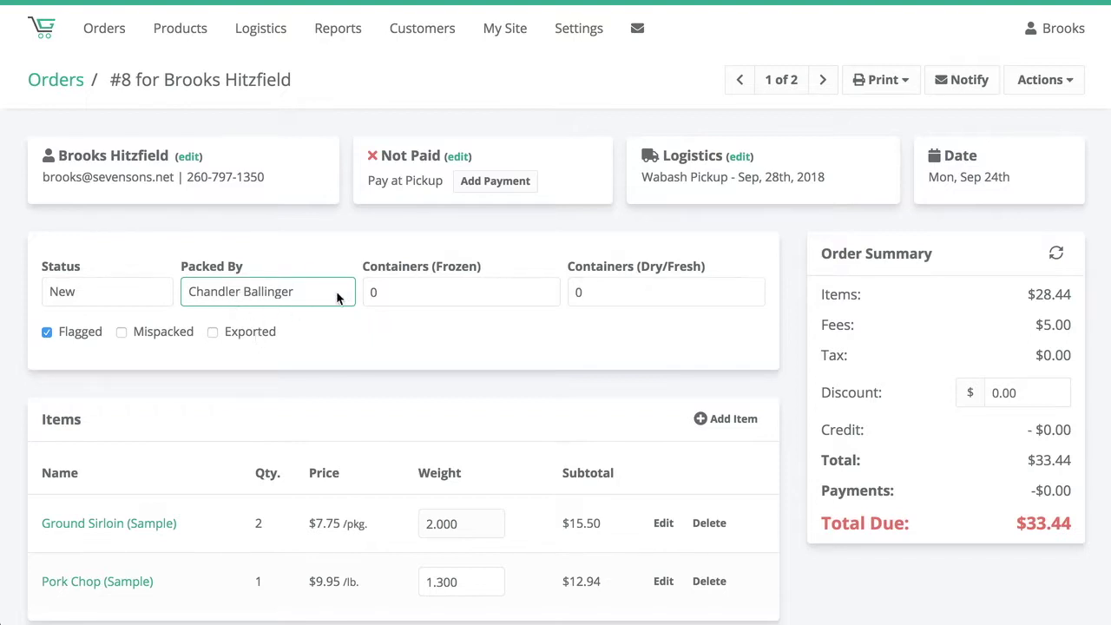
left_click(422, 289)
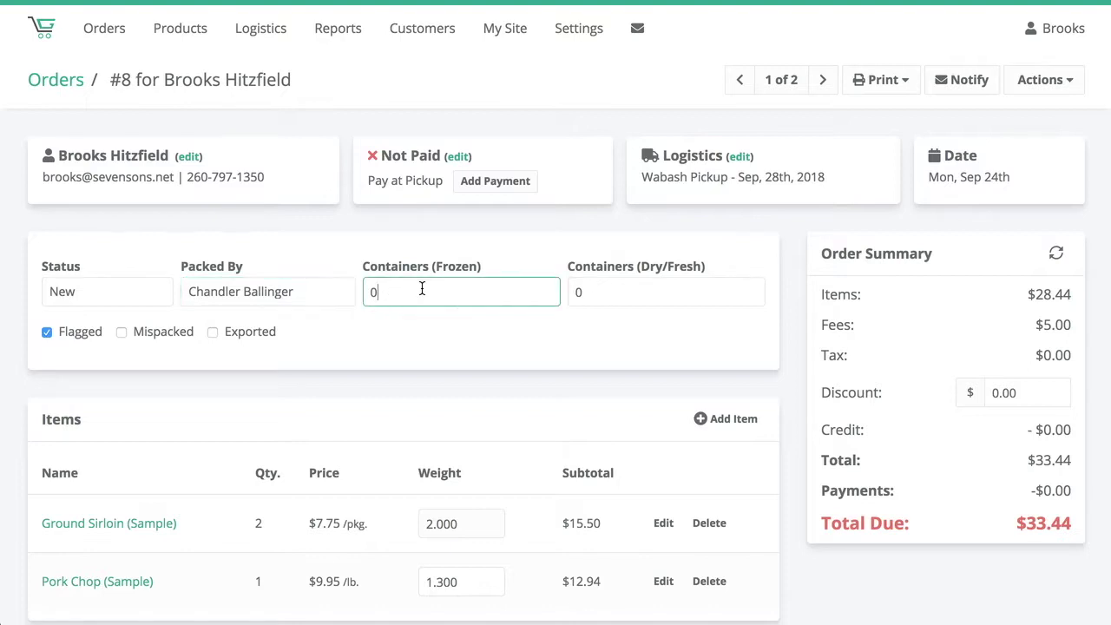
left_click(634, 298)
left_click(477, 288)
left_click_drag(479, 268, 419, 267)
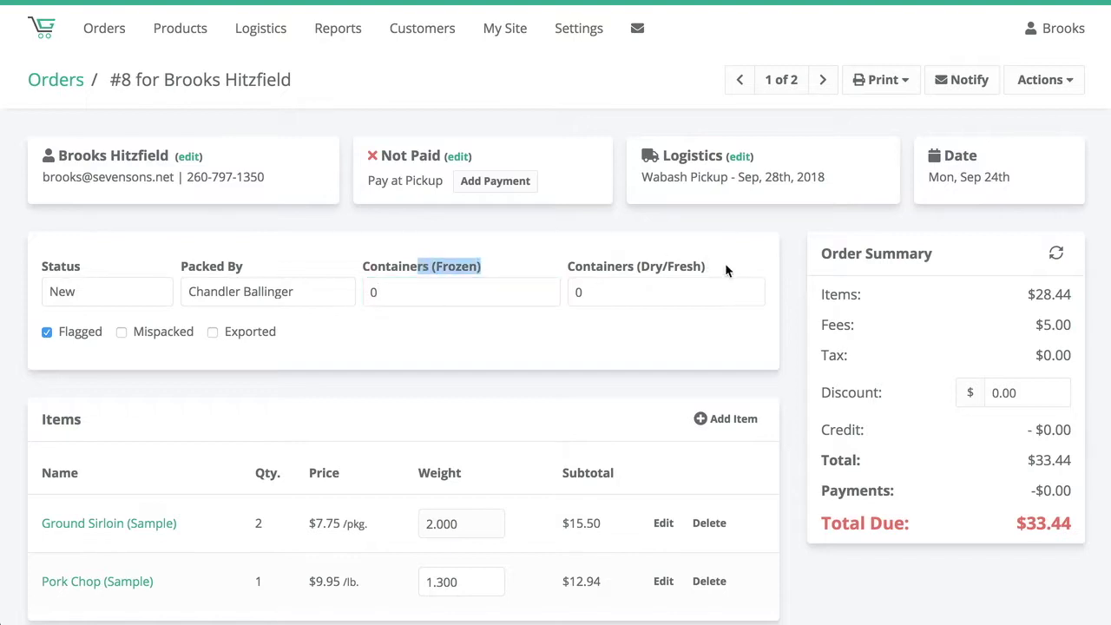
left_click_drag(717, 266, 662, 273)
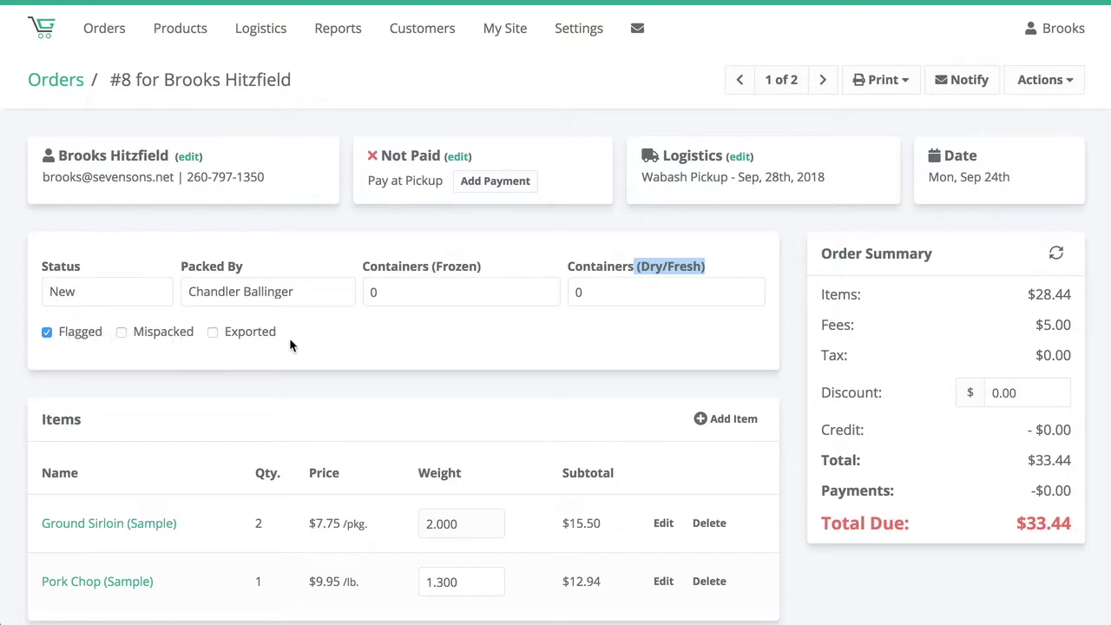
Try out the order's Mispacked and Exported markers, clearing both again and keeping Flagged enabled.
left_click(48, 333)
left_click(121, 333)
left_click(160, 332)
left_click(241, 334)
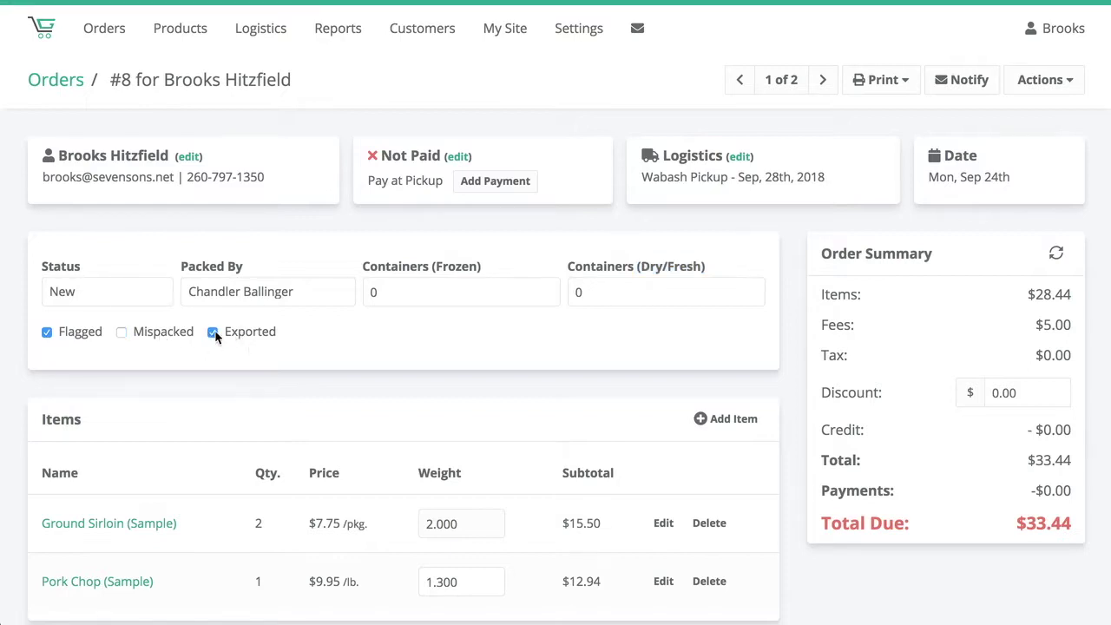
left_click(268, 335)
View the editable title, quantity, price and discount of the Ground Sirloin (Sample) item, and close them without saving.
scroll(544, 358, "down", 5)
scroll(544, 360, "down", 2)
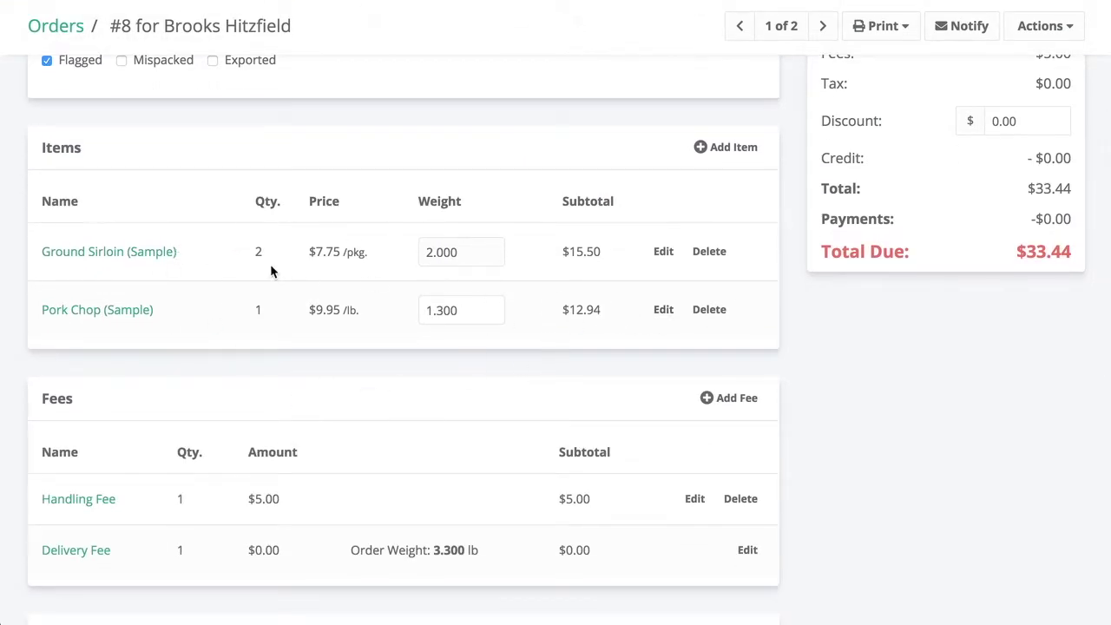
left_click(664, 252)
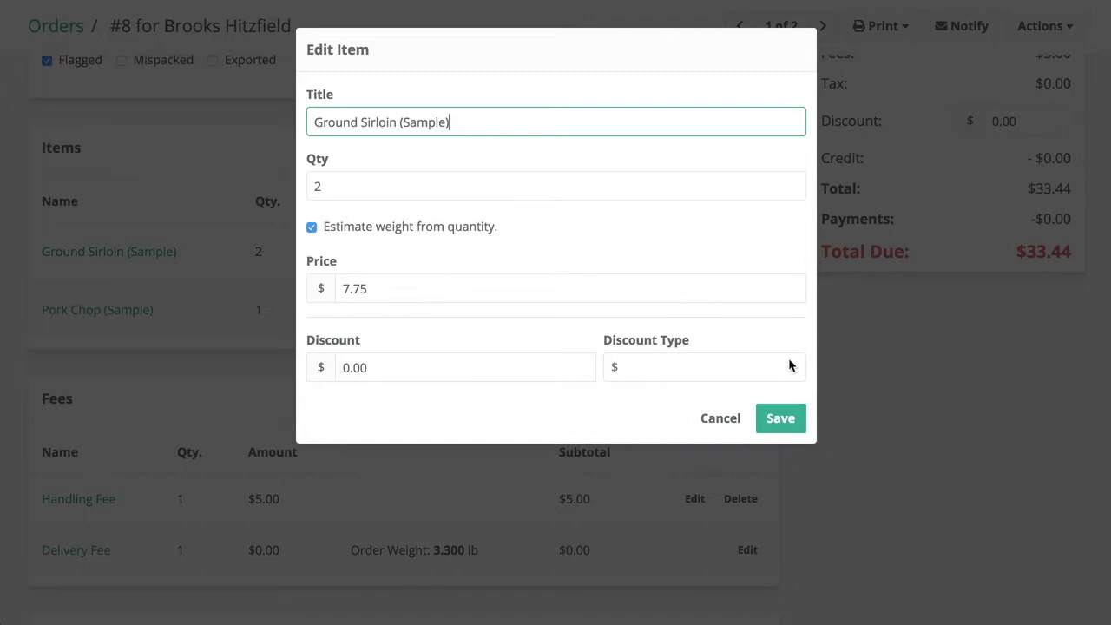
left_click(722, 424)
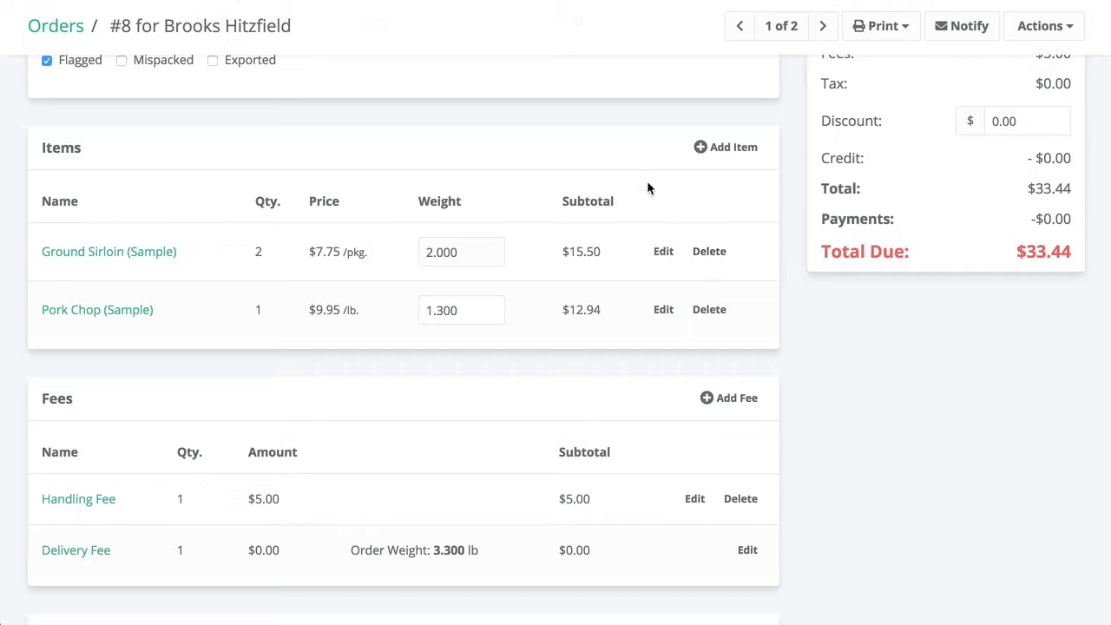
Add the Ground Pork product to the order's items with a quantity of 1.
left_click(738, 148)
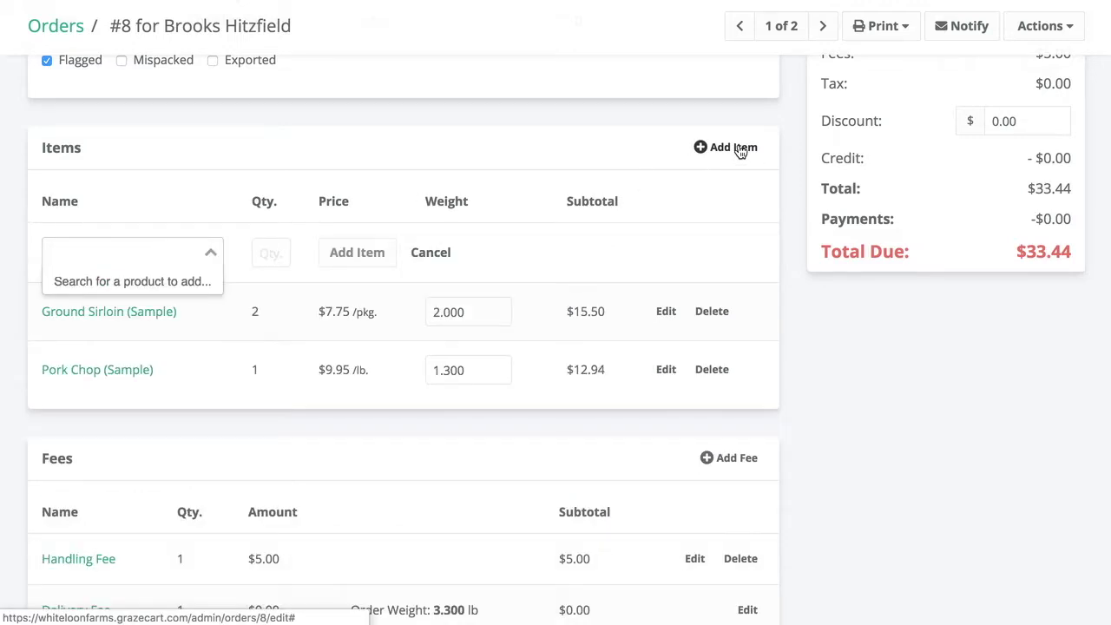
type("ground")
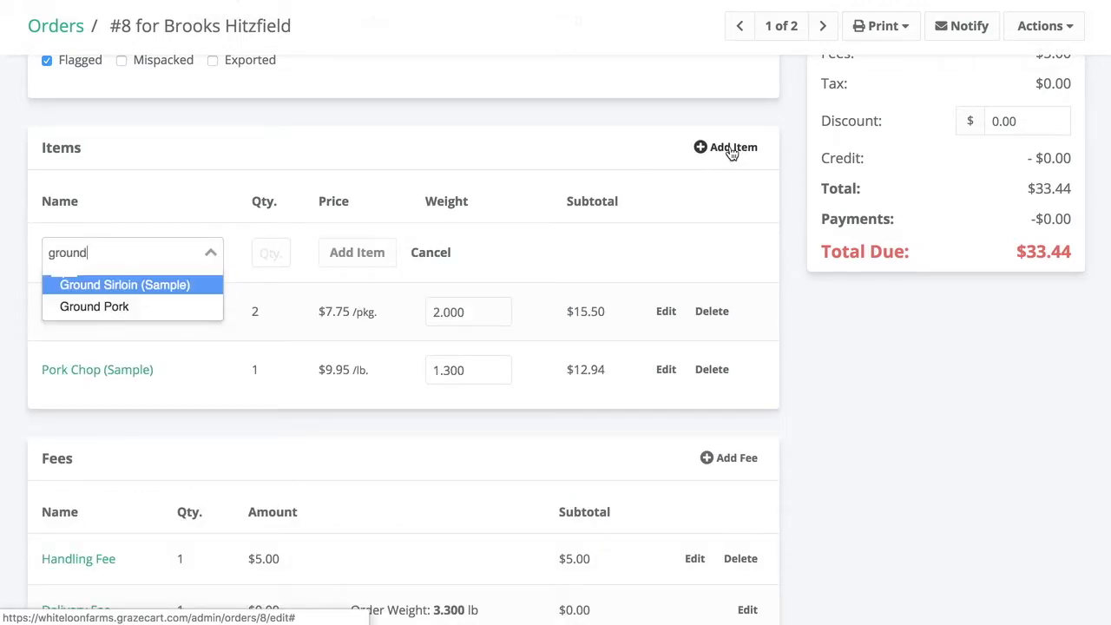
left_click(154, 311)
type("1")
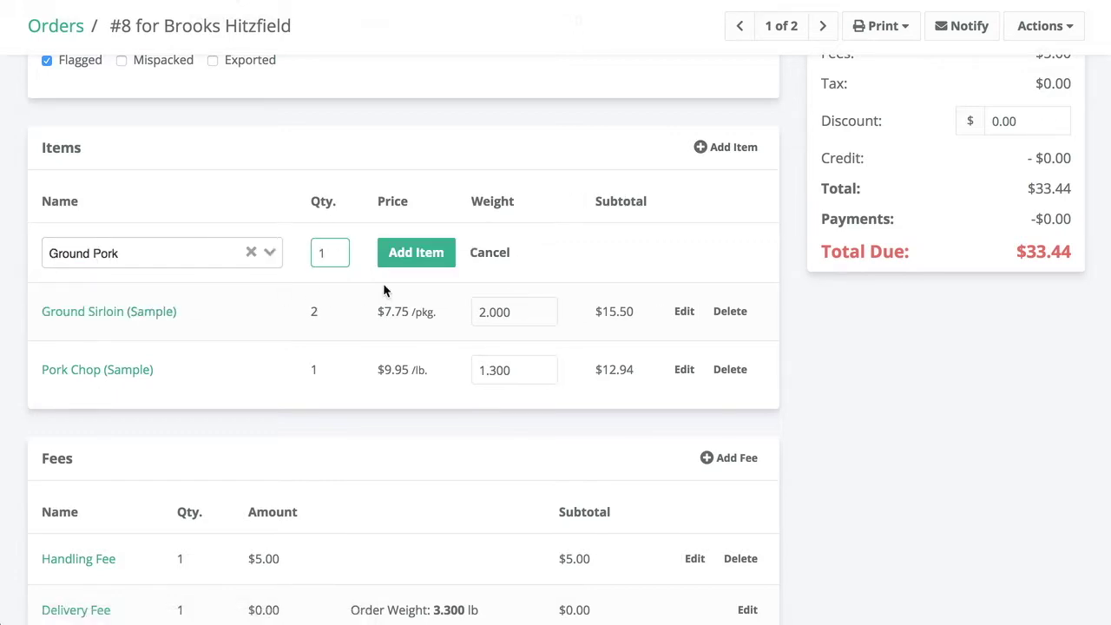
left_click(411, 260)
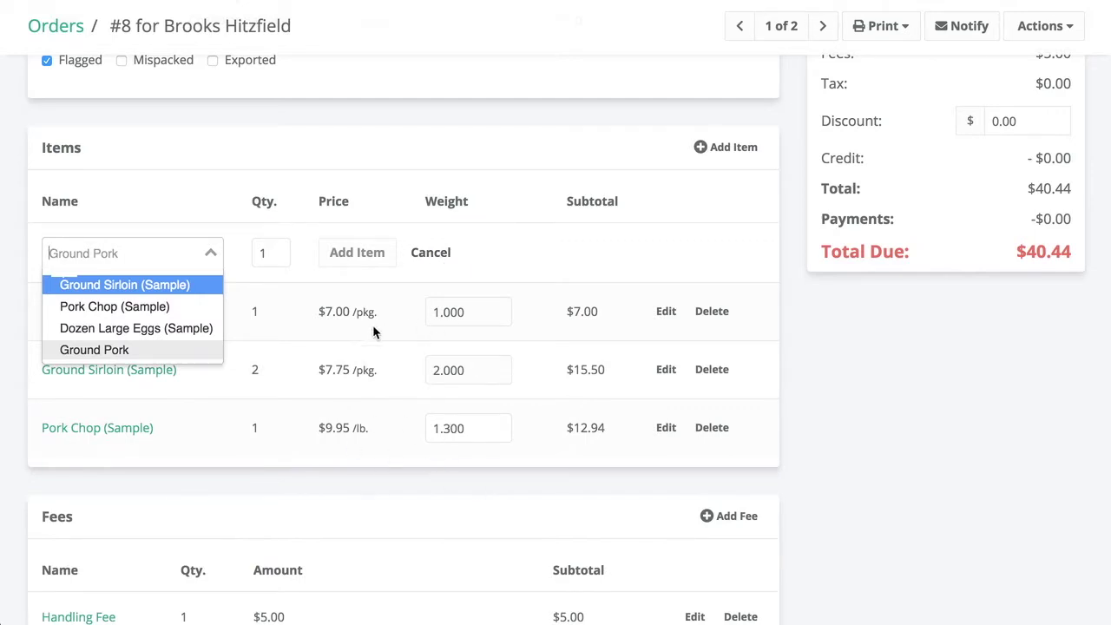
left_click(439, 251)
left_click(478, 252)
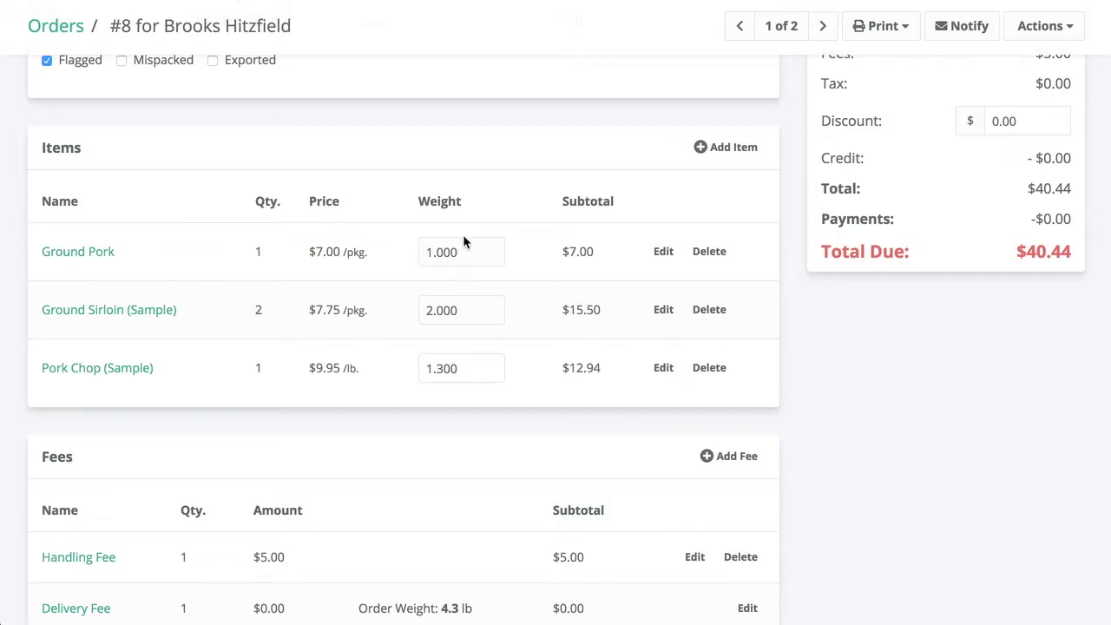
Set the Pork Chop (Sample) item's weight to 1.21.
left_click(465, 366)
left_click_drag(466, 368, 397, 367)
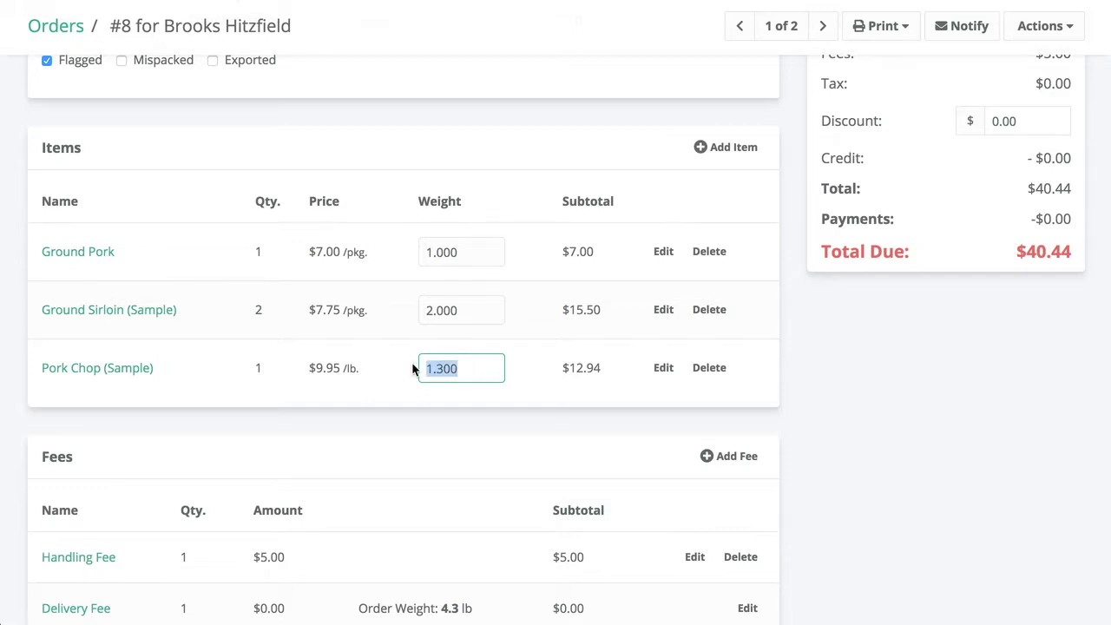
type("1.21")
left_click(526, 368)
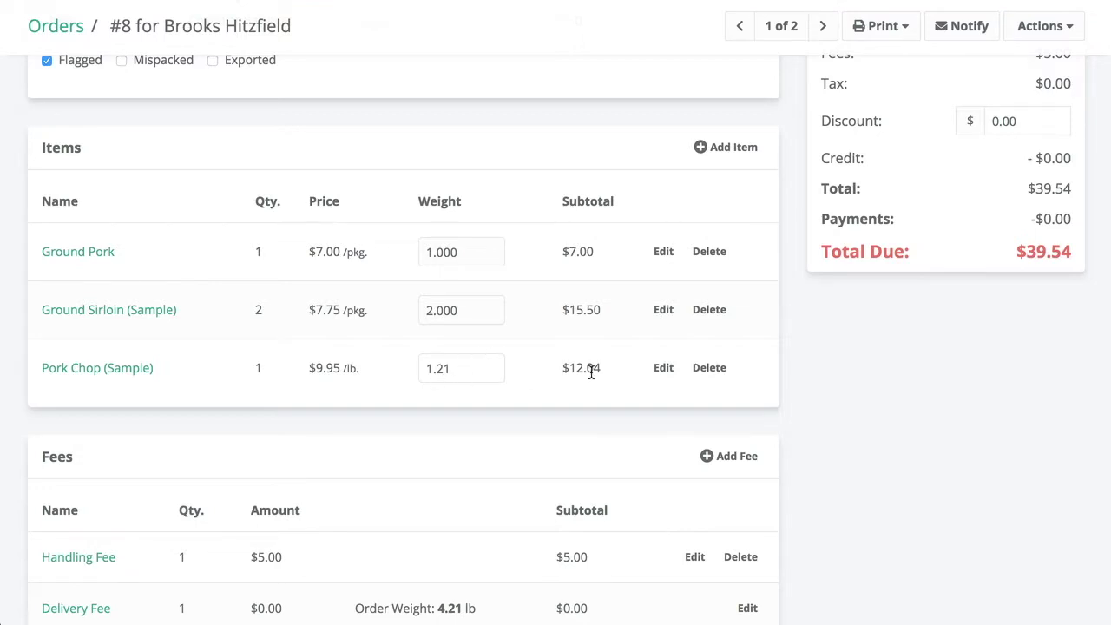
Set the Pork Chop (Sample) item's weight to 1.02.
left_click(467, 367)
key("ctrl+a")
type("1.02")
key("Tab")
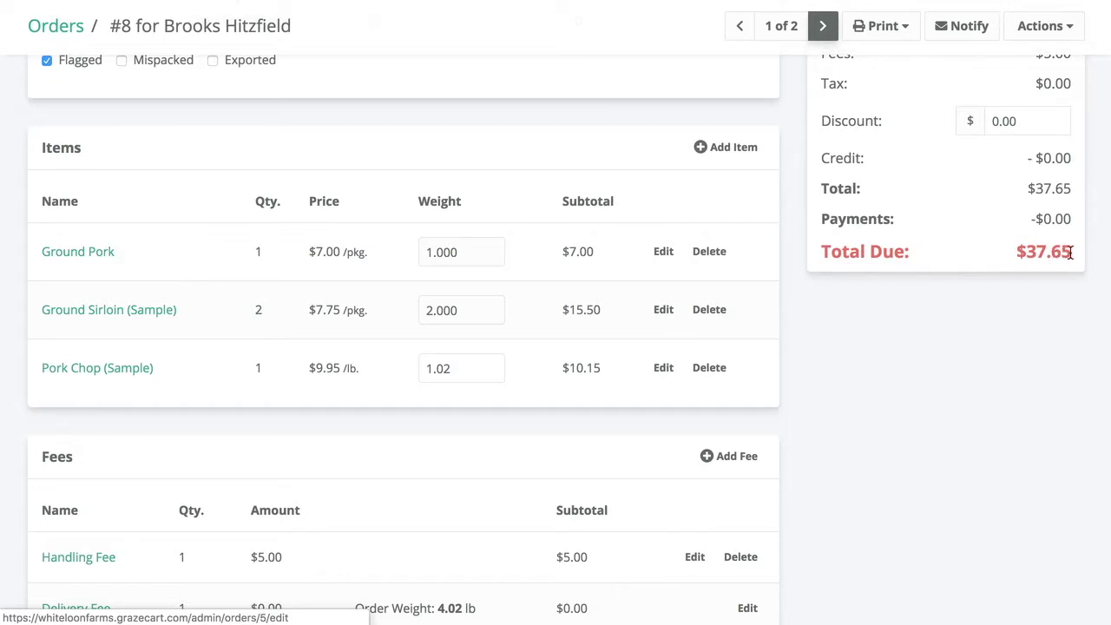
View the name, quantity and amount fields for a new order fee, and close them without adding one.
scroll(382, 413, "down", 5)
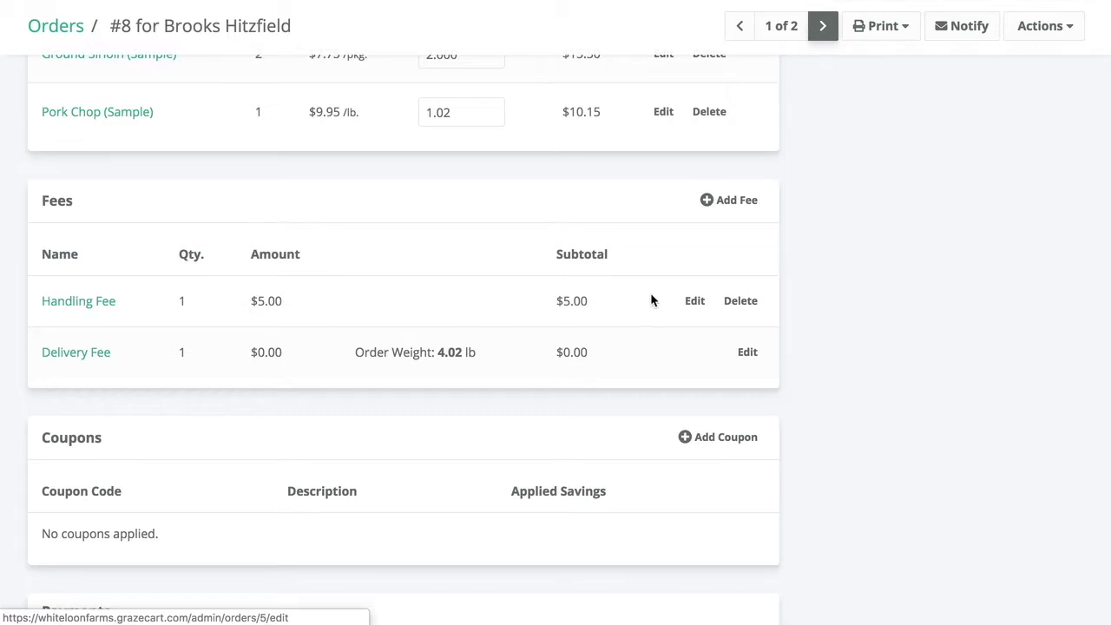
left_click(743, 202)
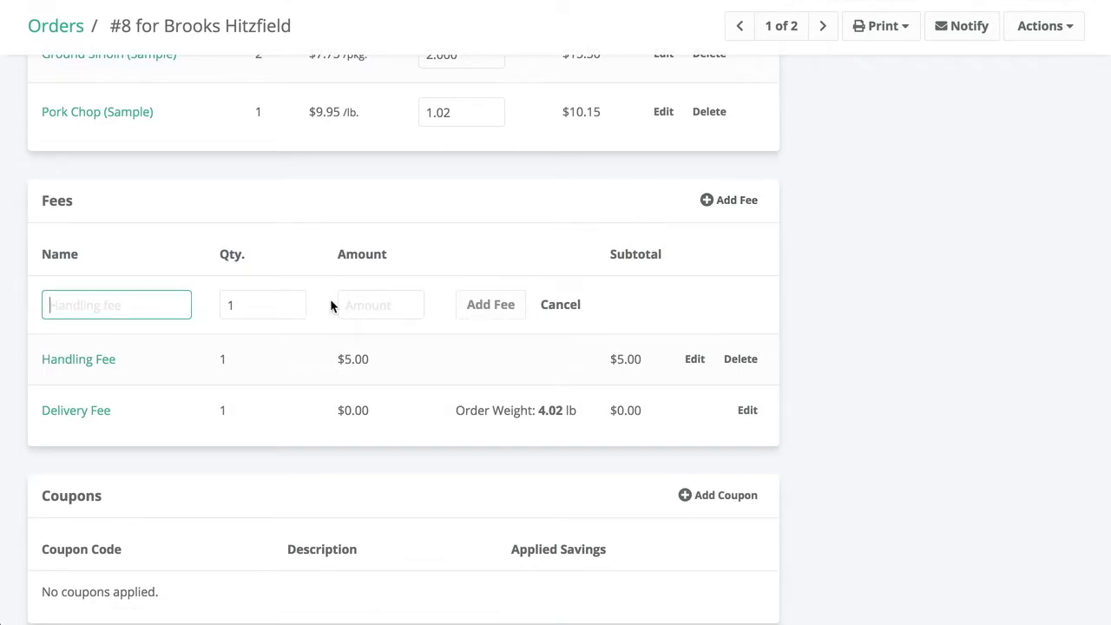
left_click(560, 305)
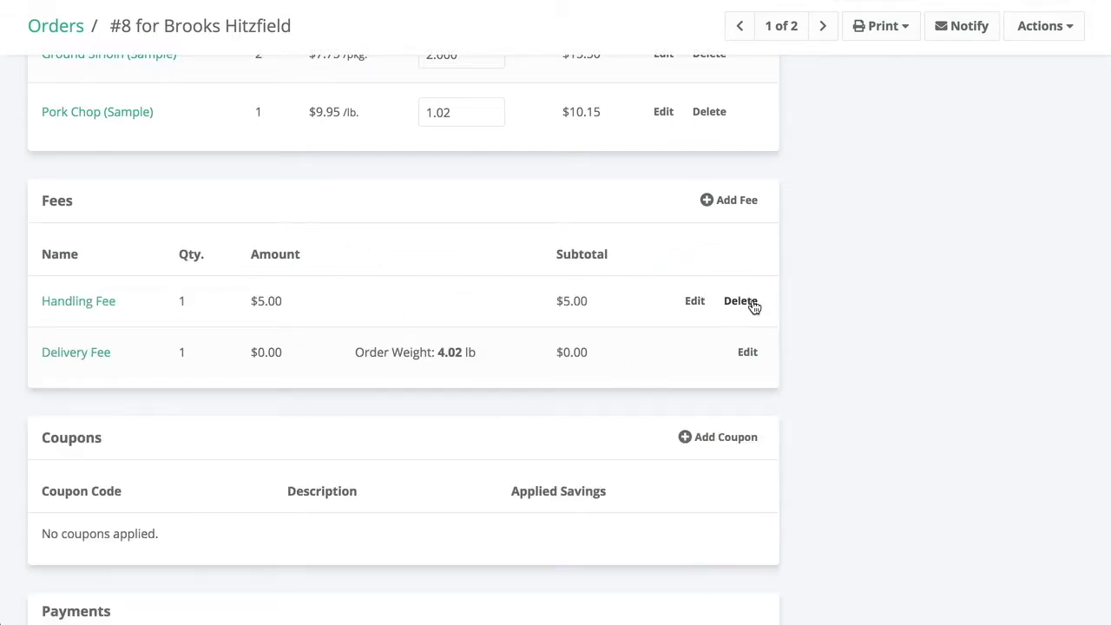
View the coupon code entry for the order, and close it without adding a coupon.
scroll(672, 391, "down", 2)
scroll(673, 393, "down", 3)
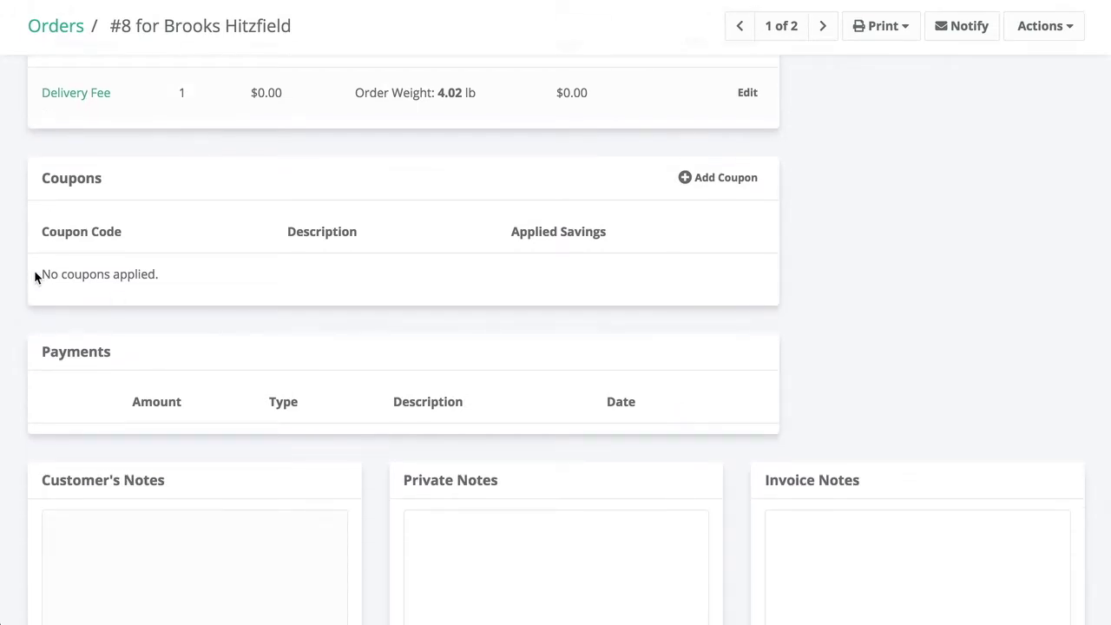
left_click(723, 176)
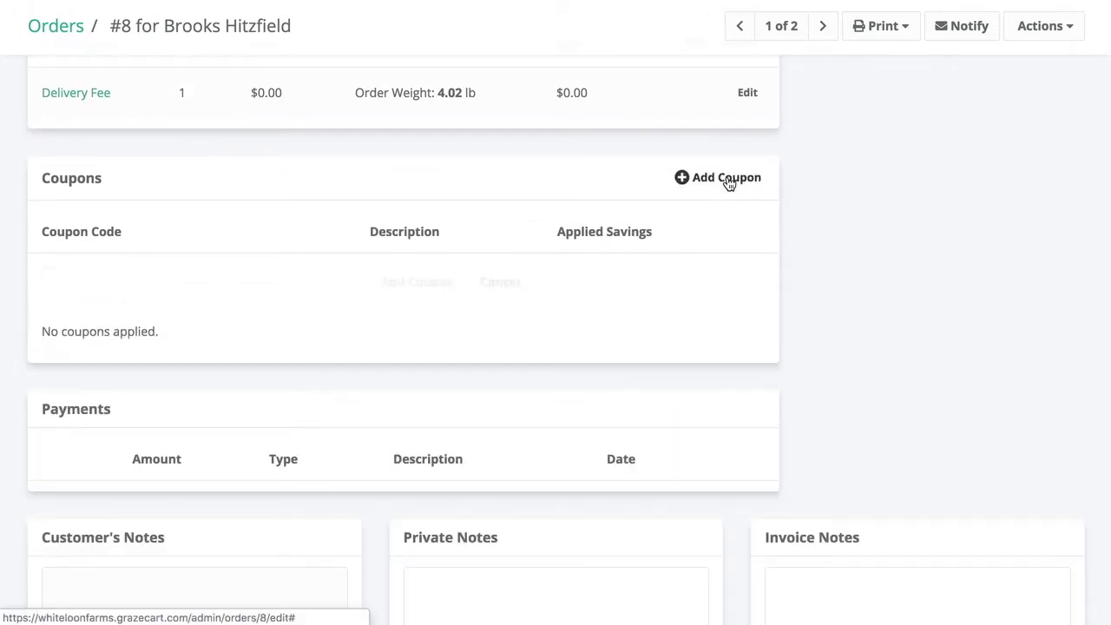
left_click(215, 289)
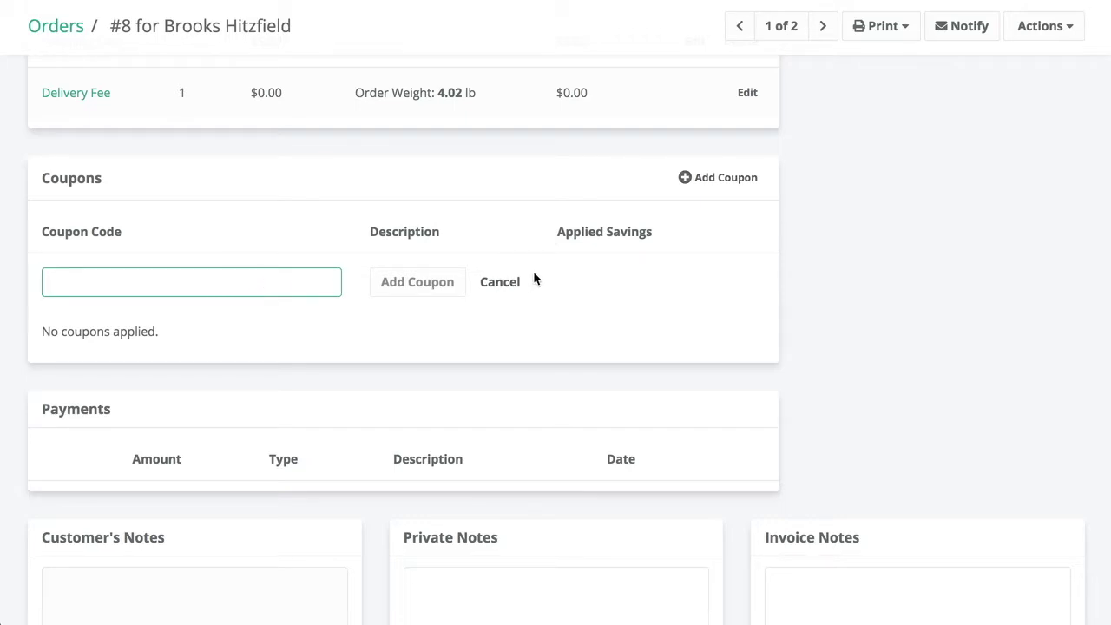
left_click(511, 282)
Look over the order's payments section and its customer's, private and invoice notes fields without entering text.
scroll(511, 288, "down", 2)
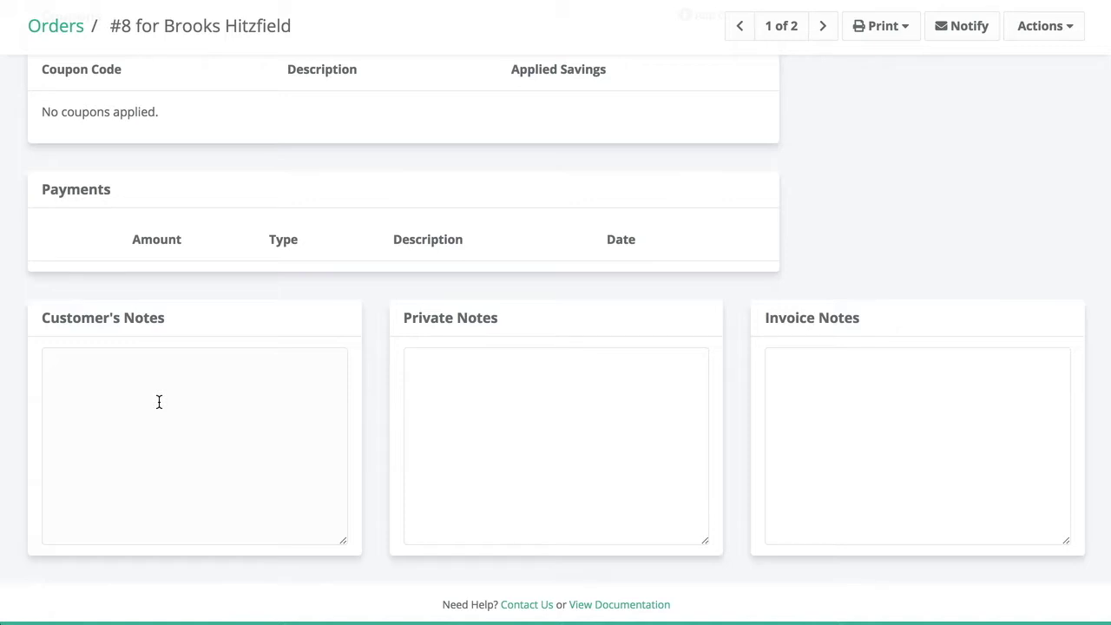
left_click(515, 363)
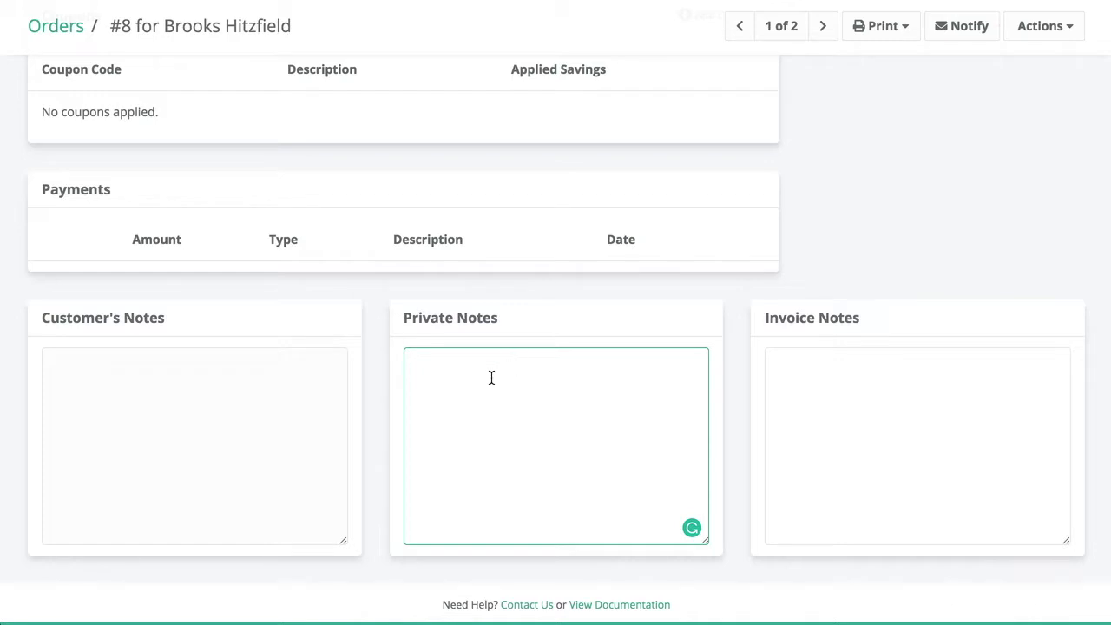
left_click(861, 373)
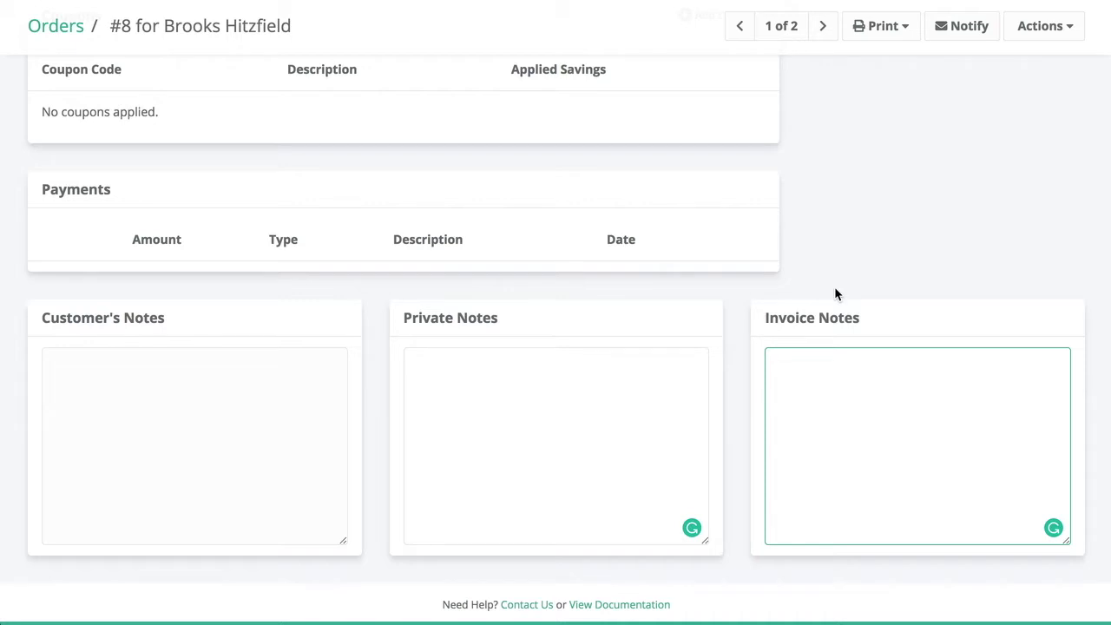
left_click_drag(874, 320, 765, 318)
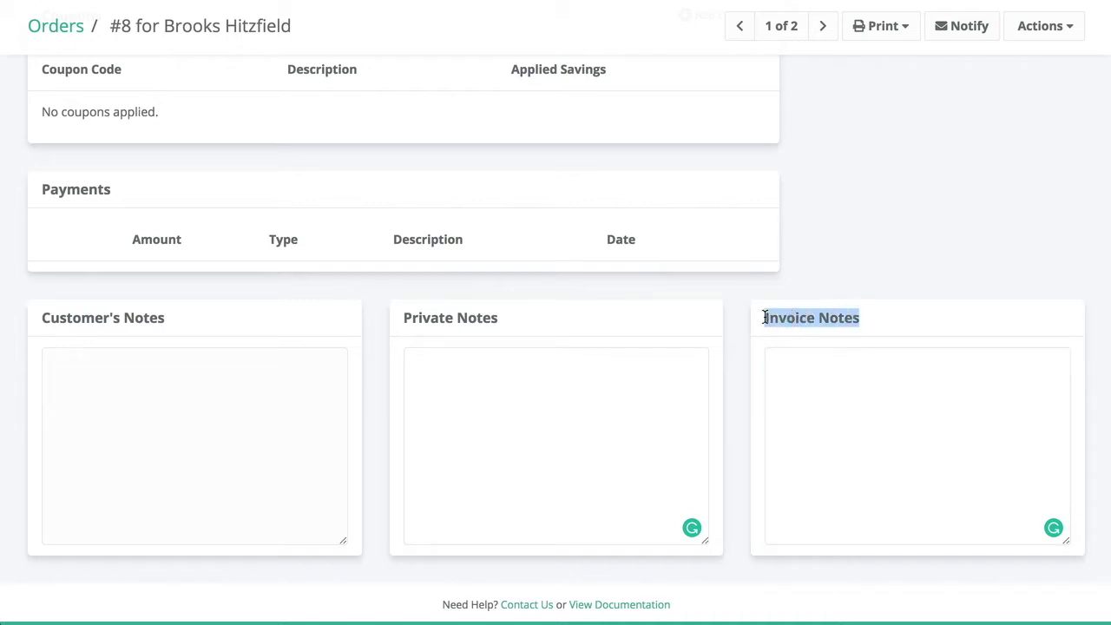
left_click(825, 363)
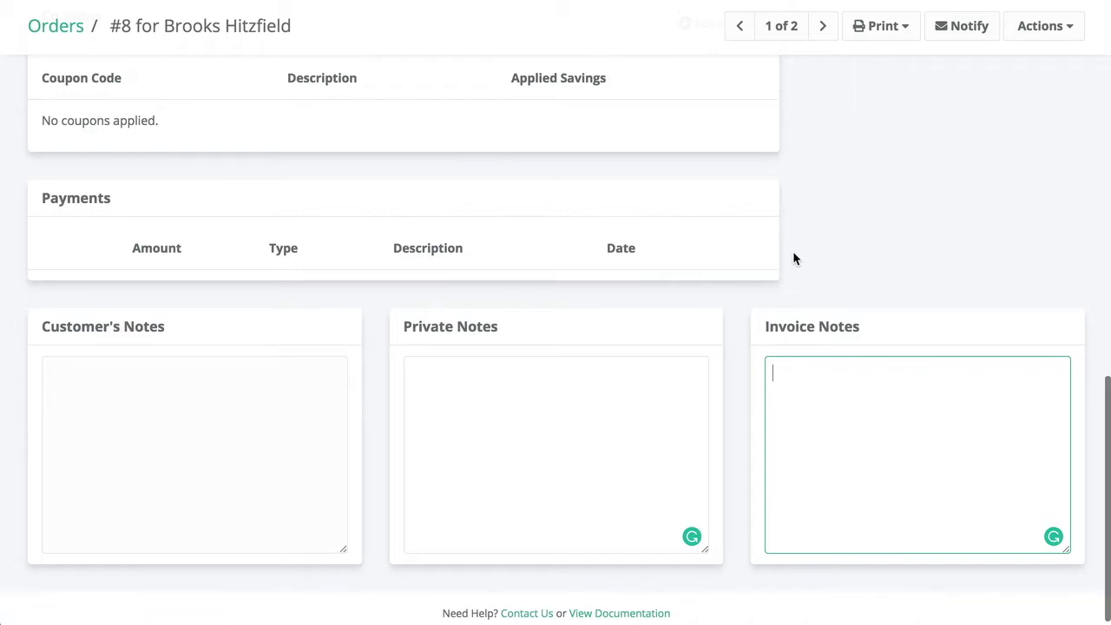
Look over the order's print options for the invoice, packing list, shipping label and packing label.
scroll(792, 250, "up", 10)
scroll(792, 258, "up", 3)
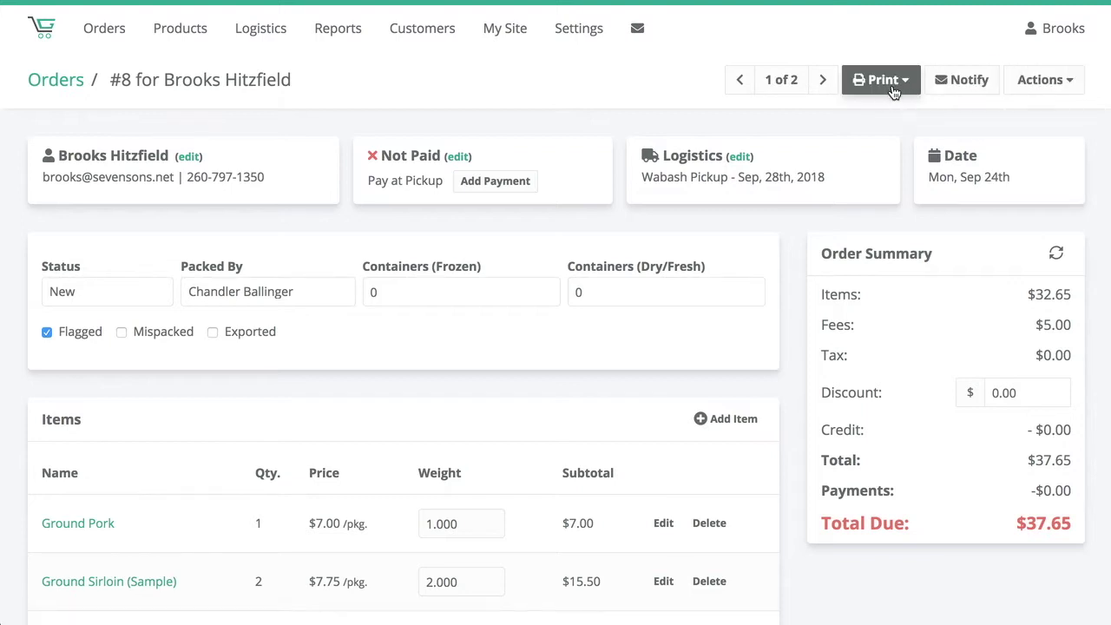
left_click(900, 82)
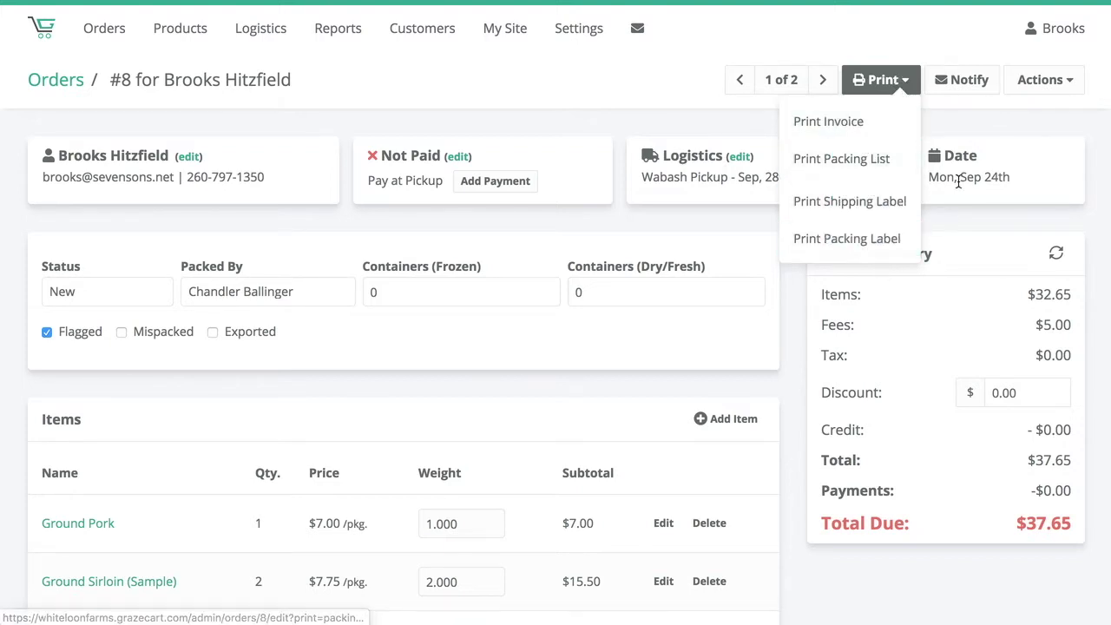
left_click(868, 158)
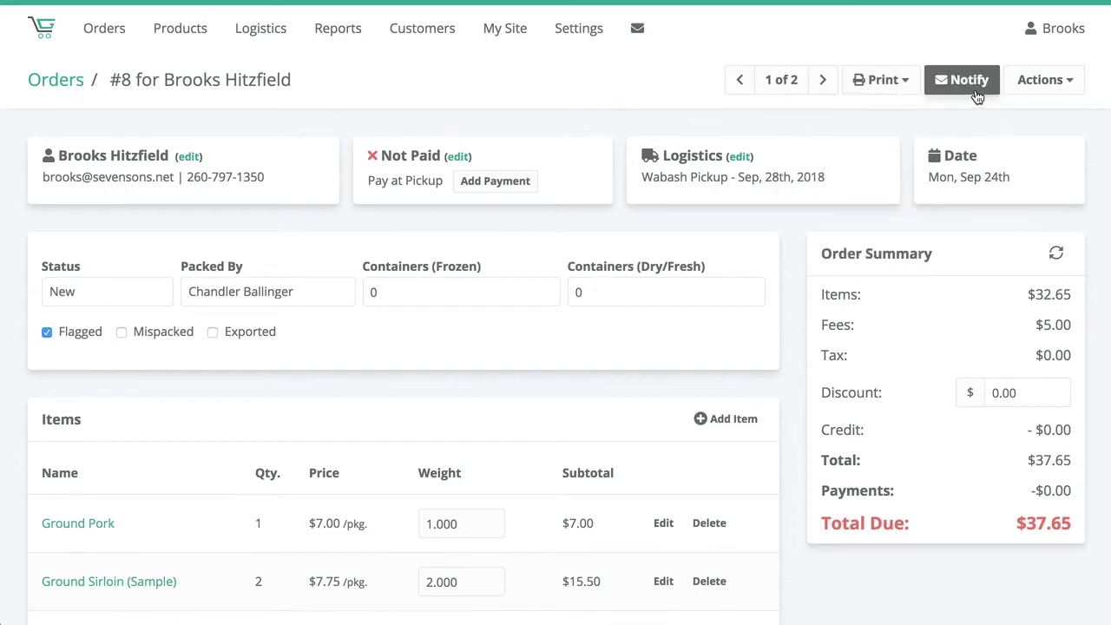
View the notification types and the Custom notification's subject and message fields, and close without sending.
left_click(975, 87)
left_click(583, 104)
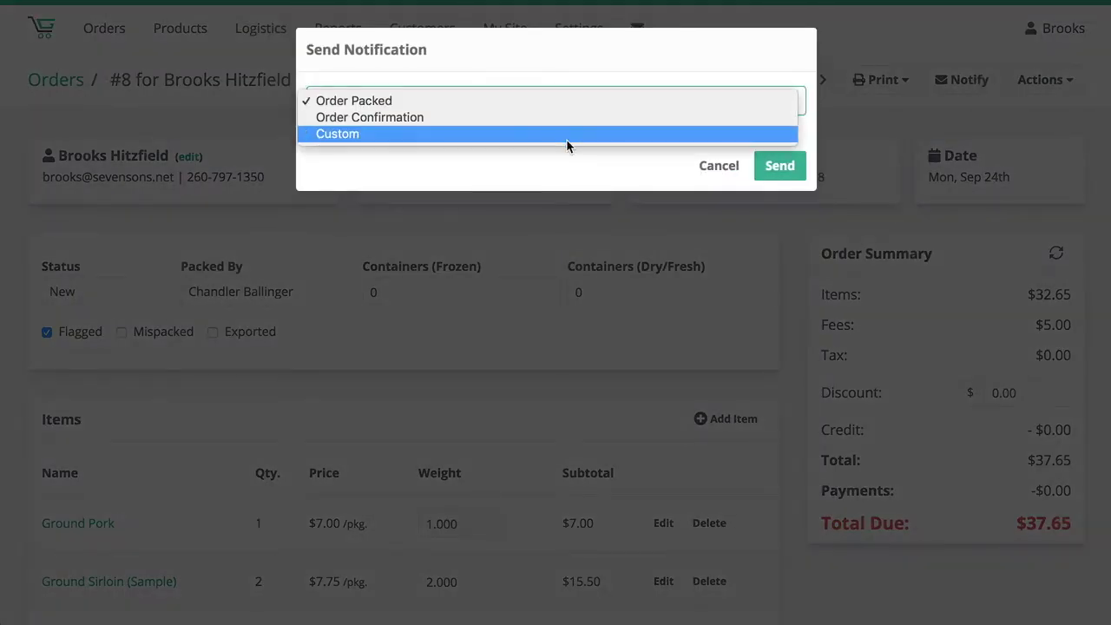
left_click(449, 132)
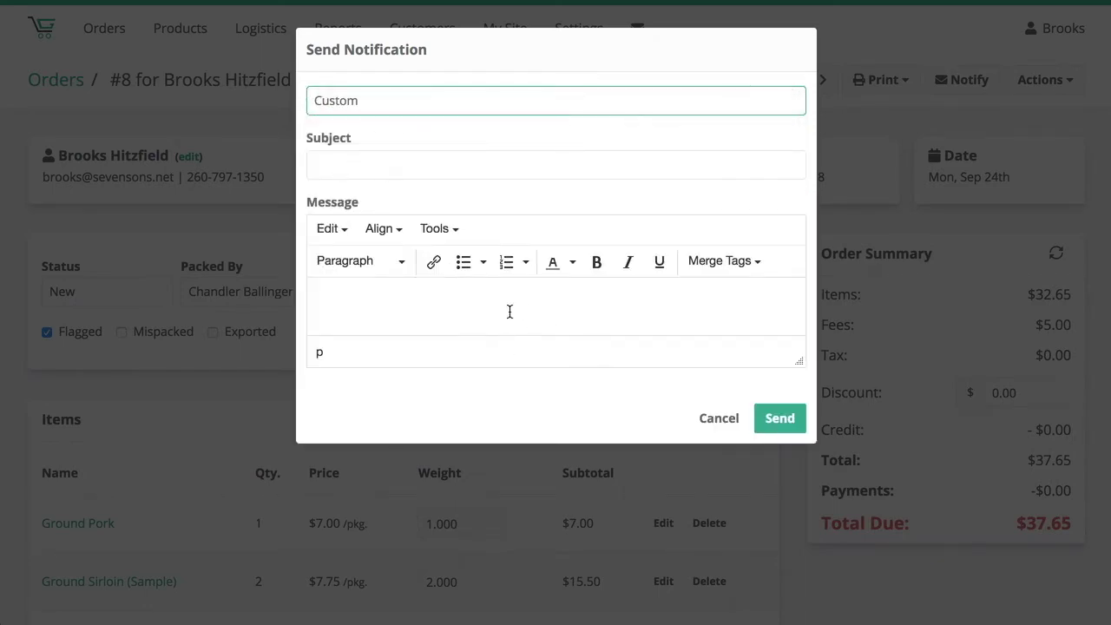
left_click(719, 419)
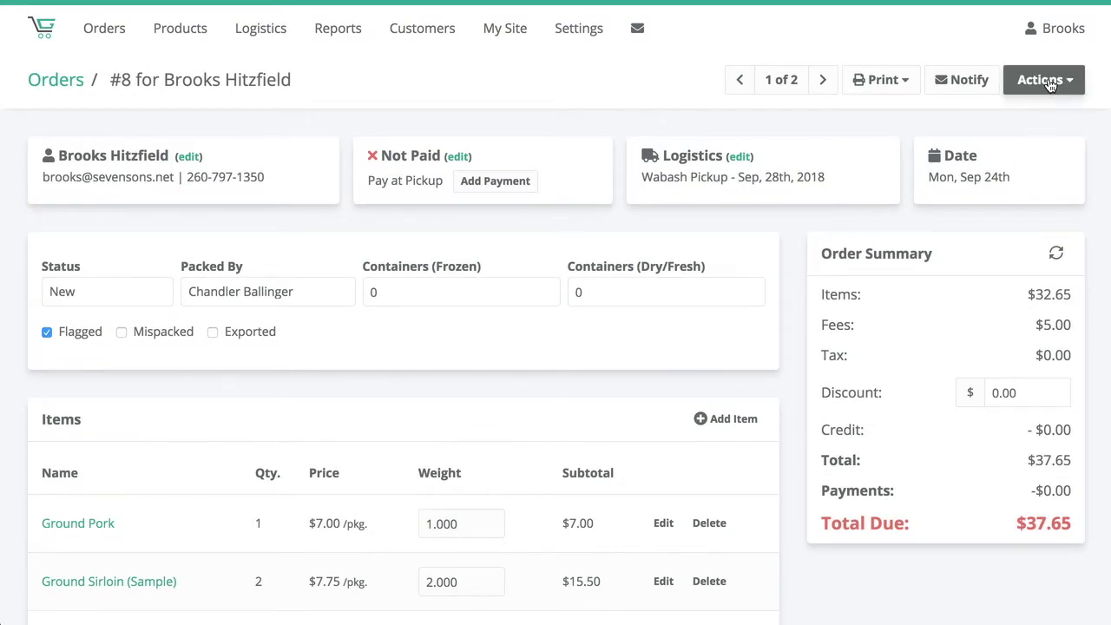
View the Reorder settings for deadline date, pickup date, payment method and sales channel, and cancel without reordering.
left_click(1045, 80)
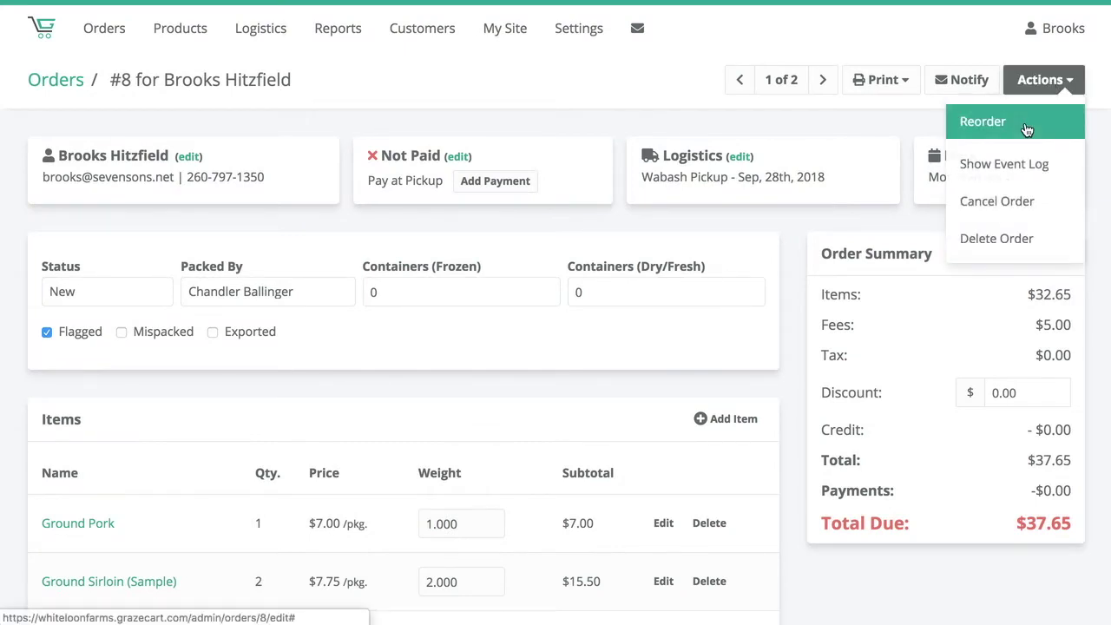
left_click(972, 125)
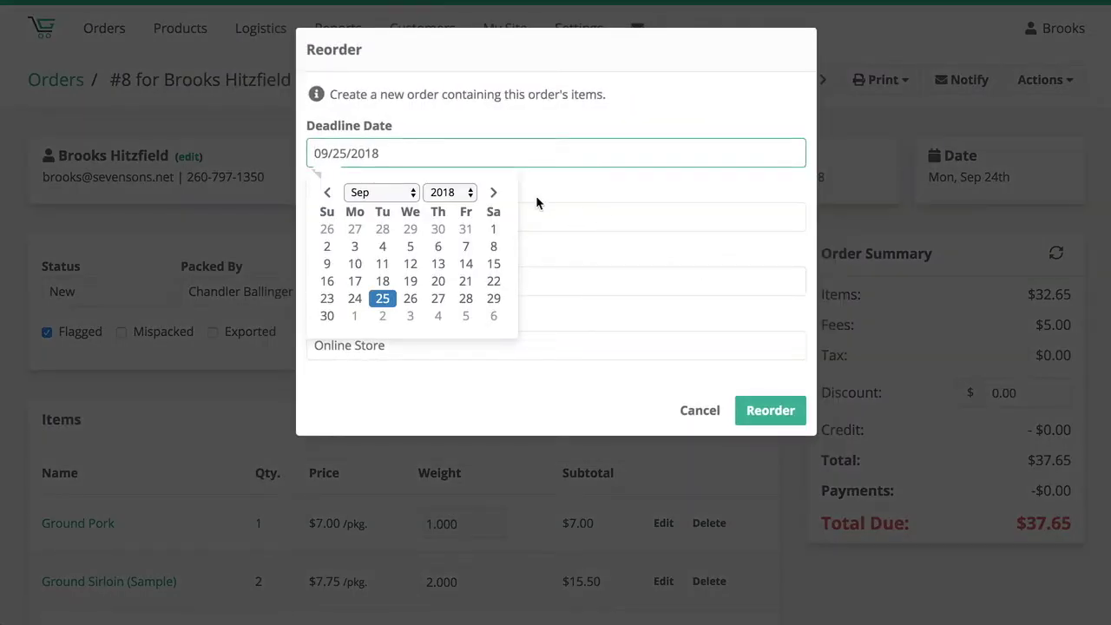
left_click(555, 181)
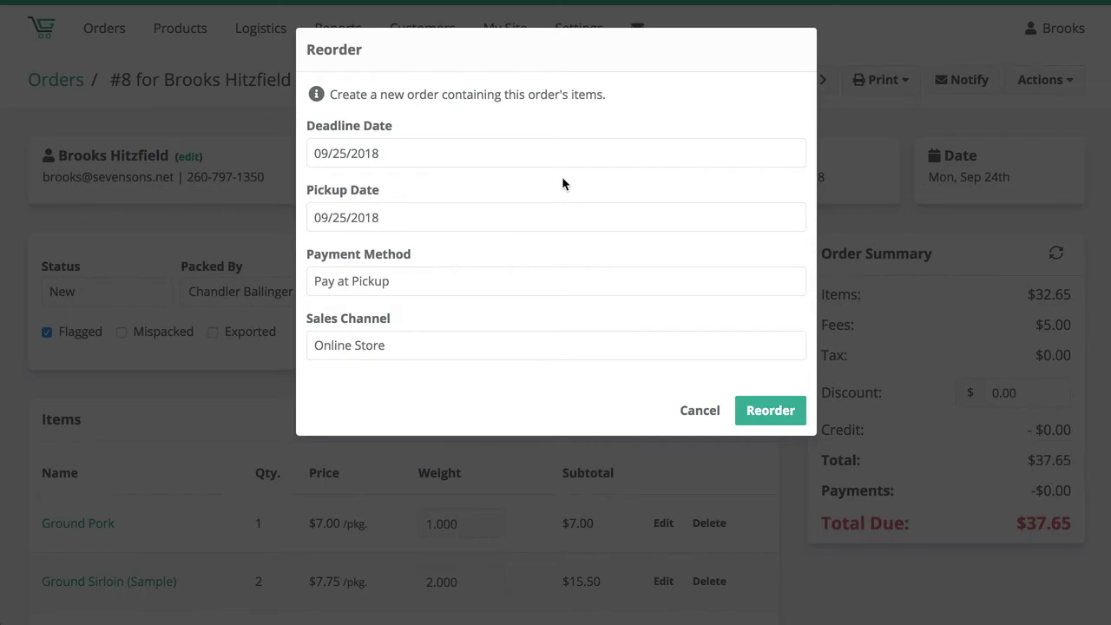
left_click(700, 413)
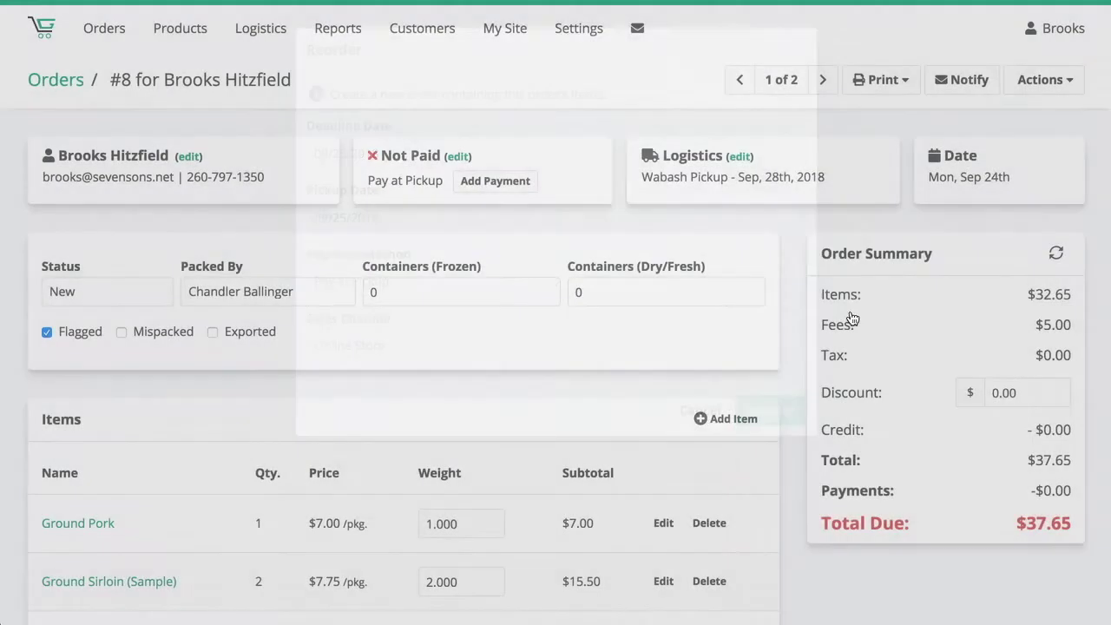
Review the order's event log of weight and item changes, and look over the Cancel Order and Delete Order options.
left_click(1045, 83)
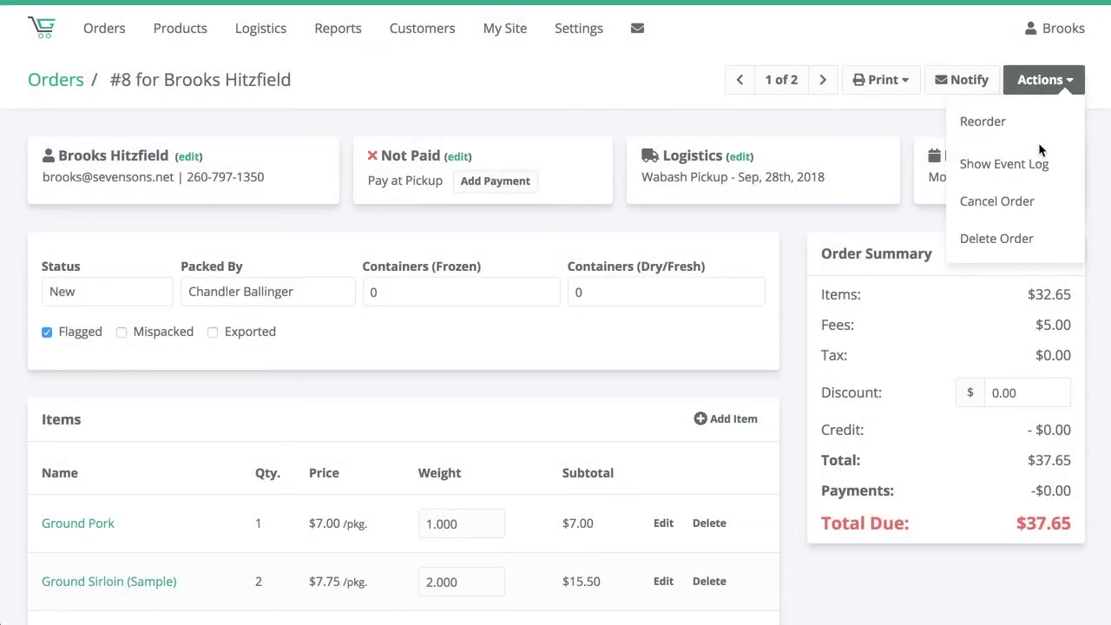
left_click(978, 173)
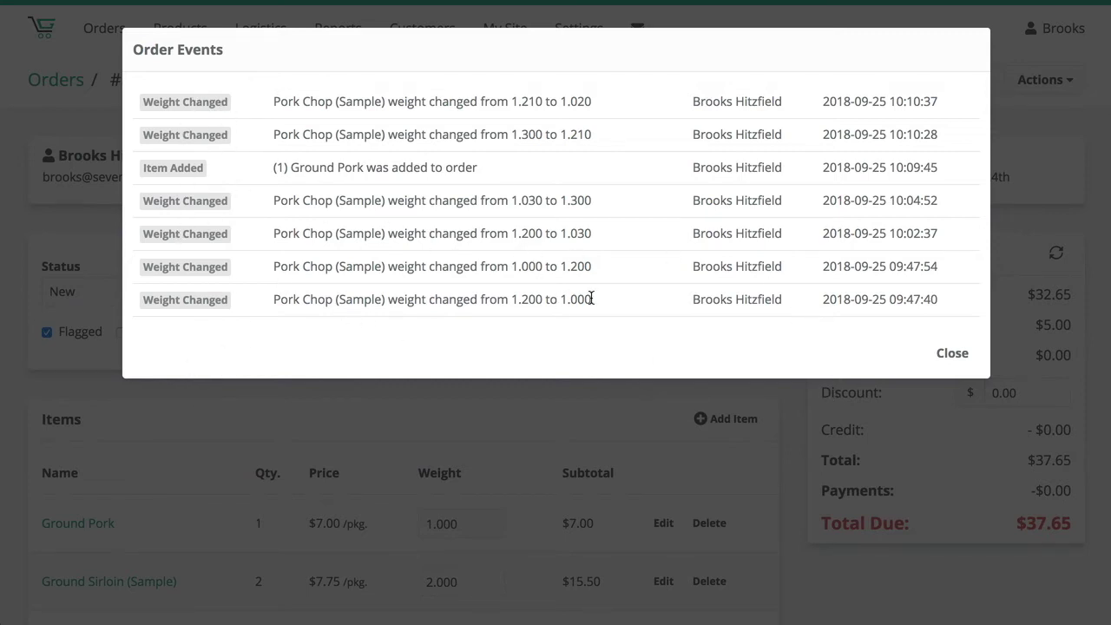
left_click_drag(593, 300, 524, 293)
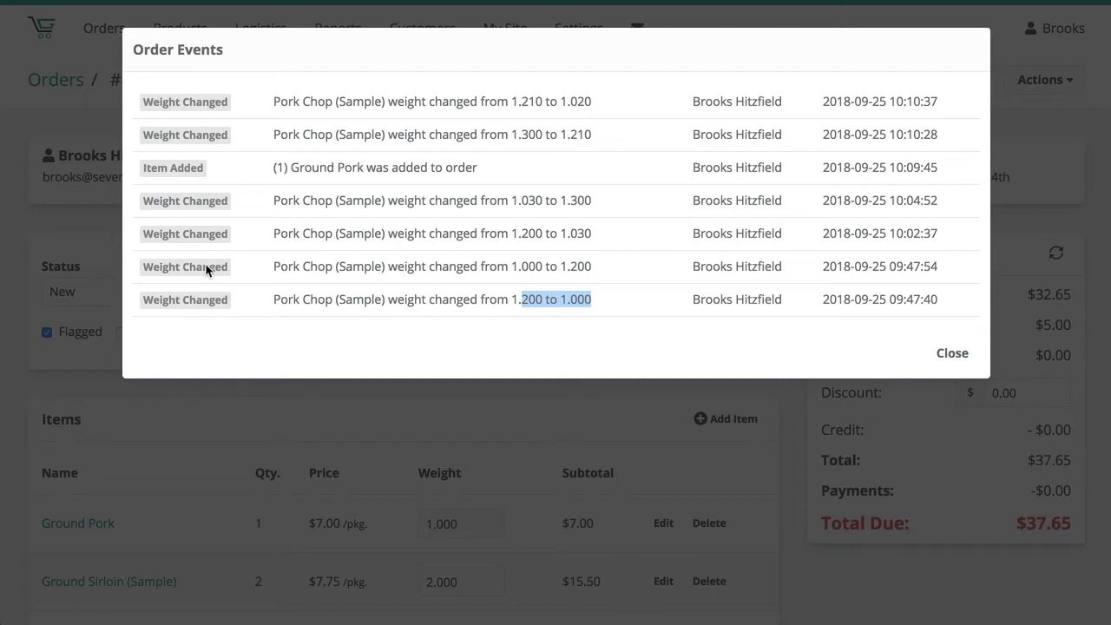
left_click(214, 167)
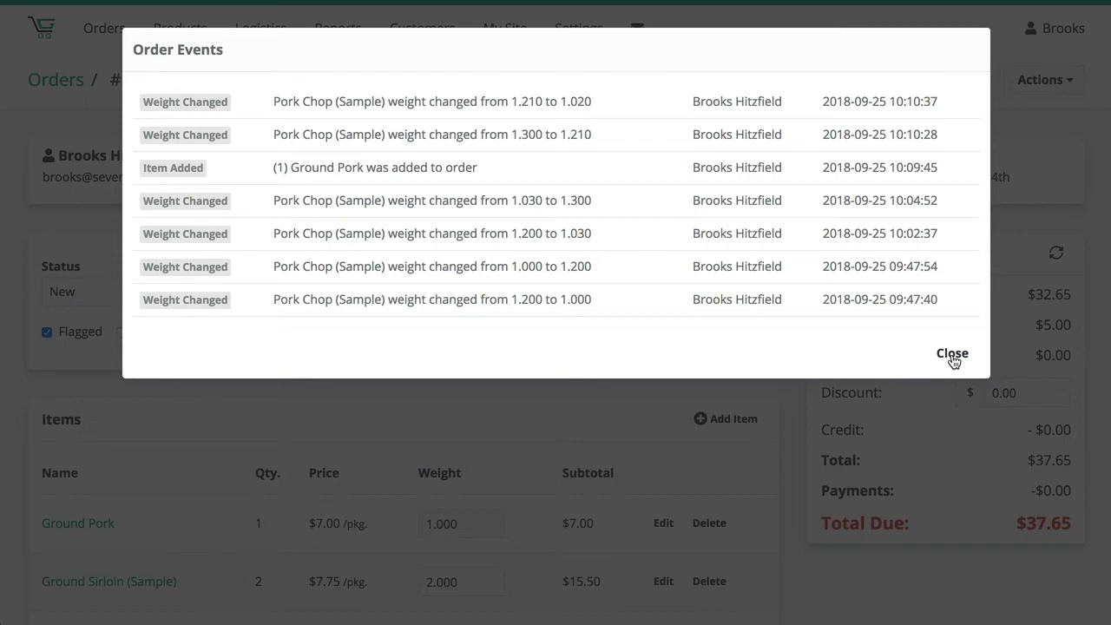
left_click(952, 354)
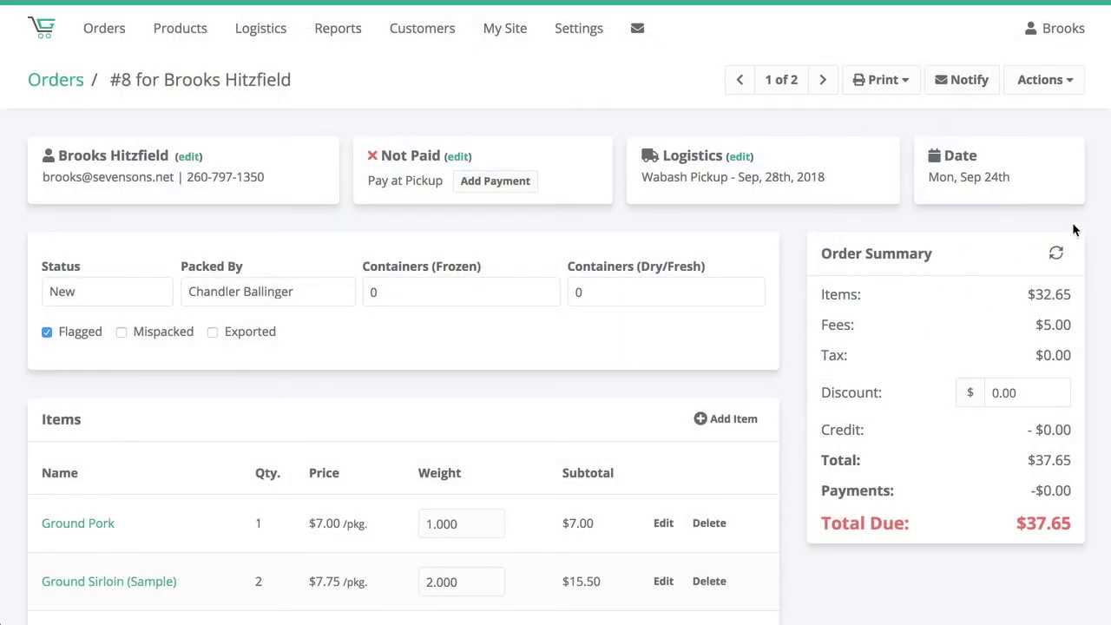
left_click(1045, 79)
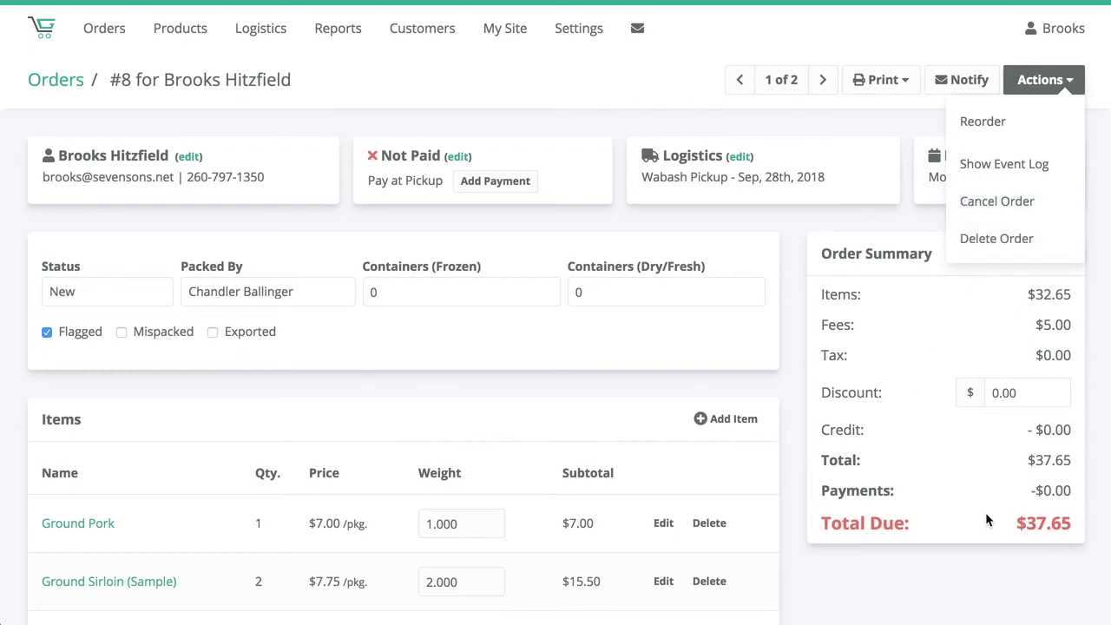
left_click(785, 218)
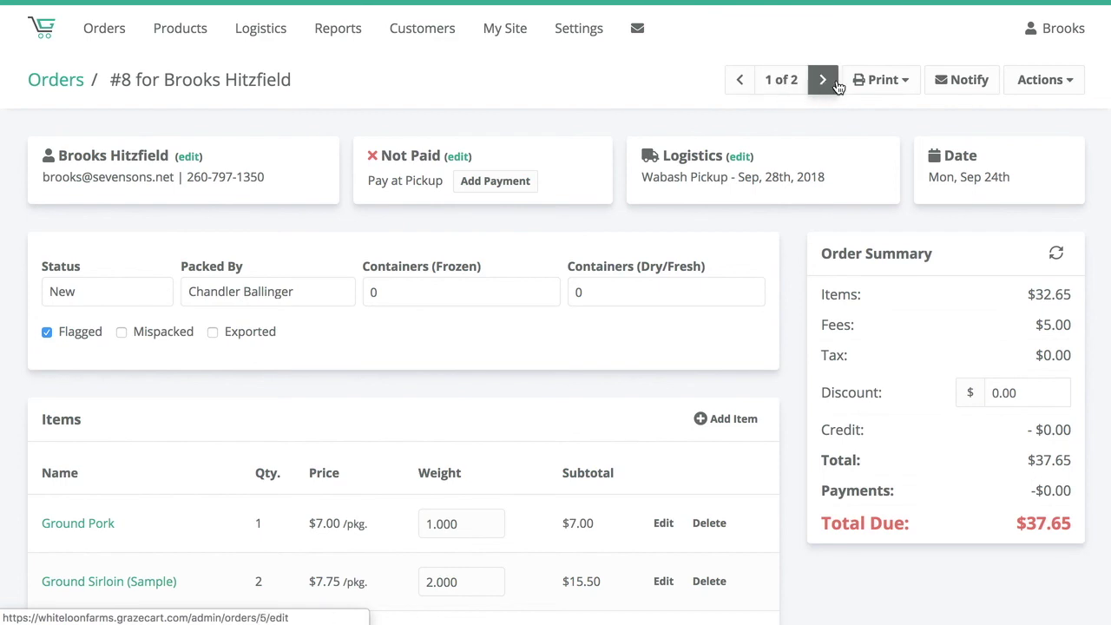
Page between the two orders in the list, ending on the second one.
left_click(822, 82)
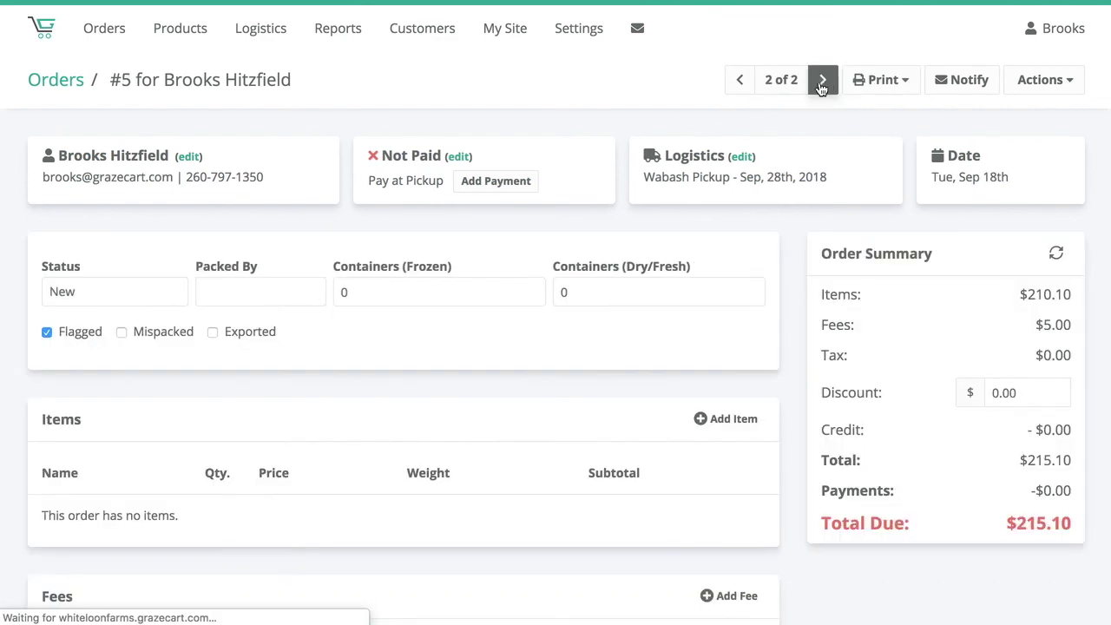
left_click(740, 81)
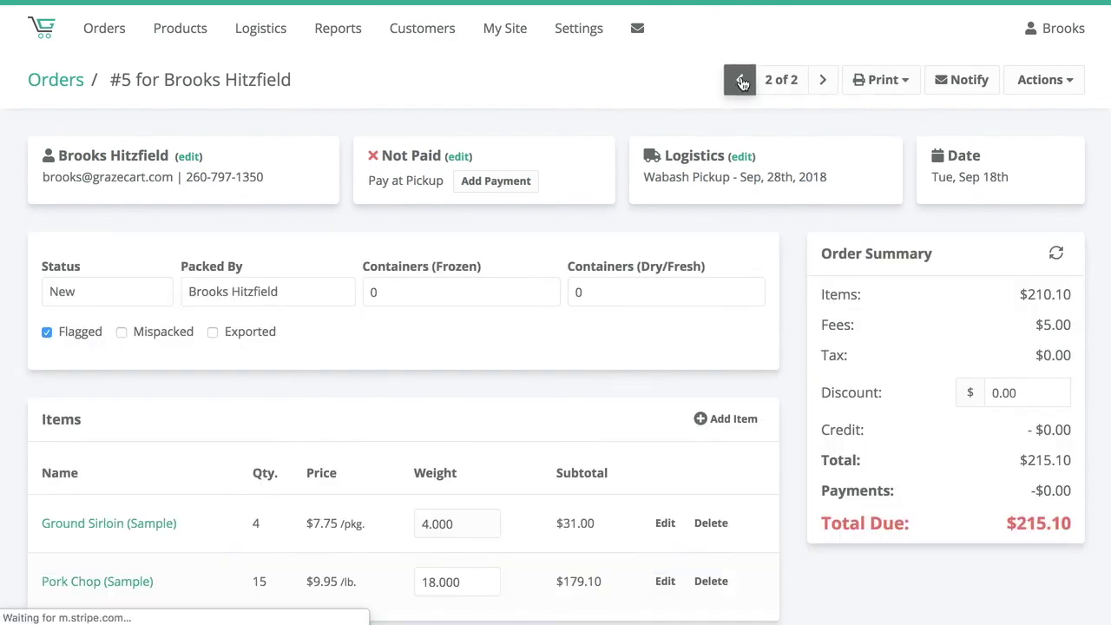
left_click(823, 83)
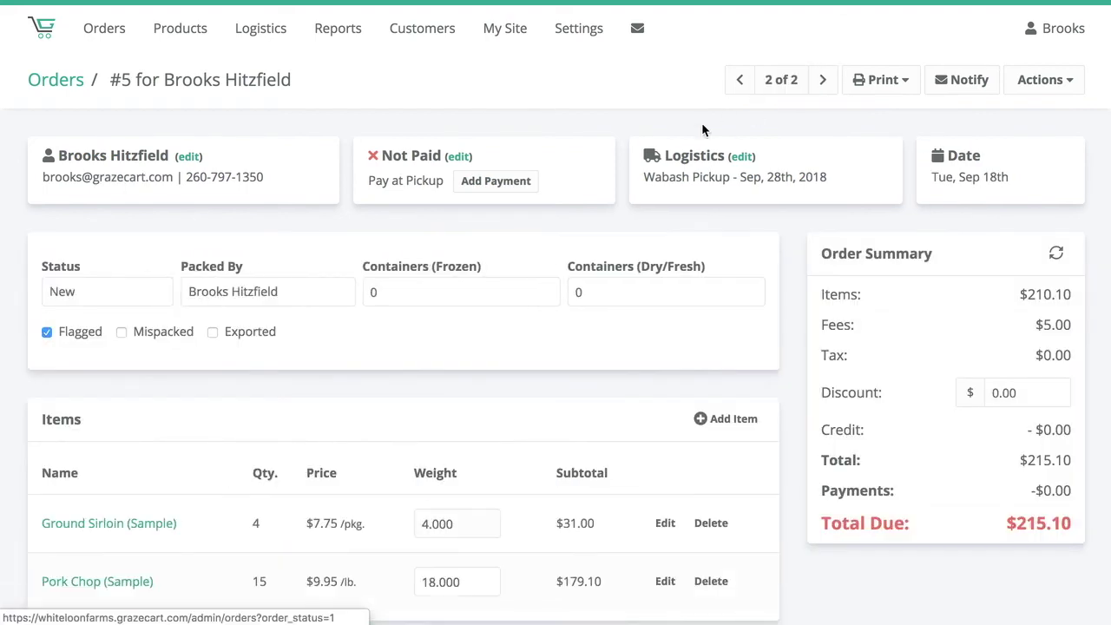